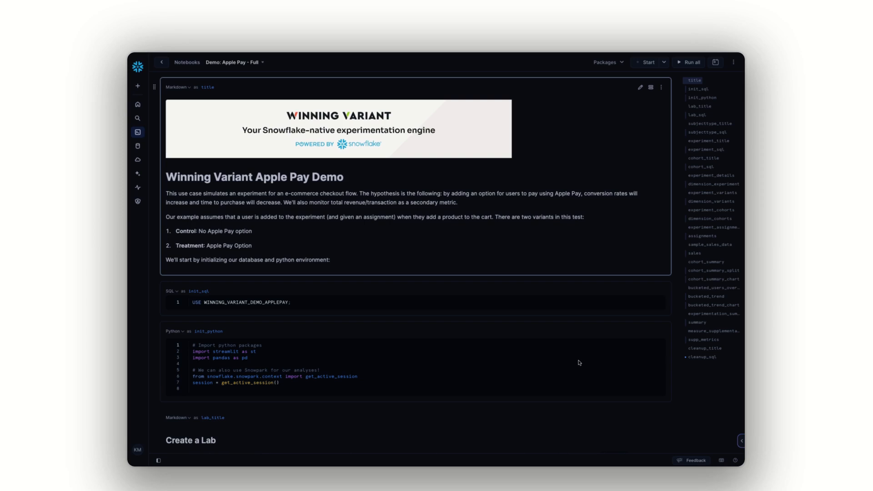
Review the lab definition in the lab_sql cell, highlighting its id and the YAML block, and check its result table
scroll(667, 390, "down", 8)
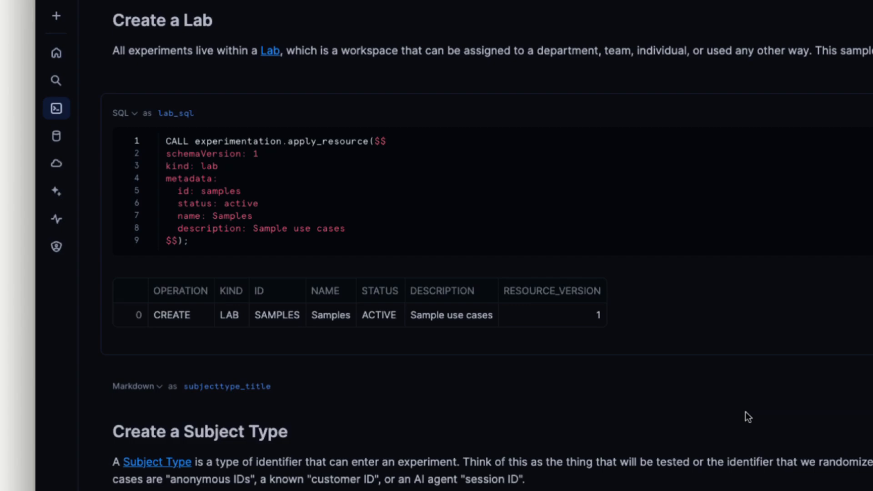
double_click(221, 191)
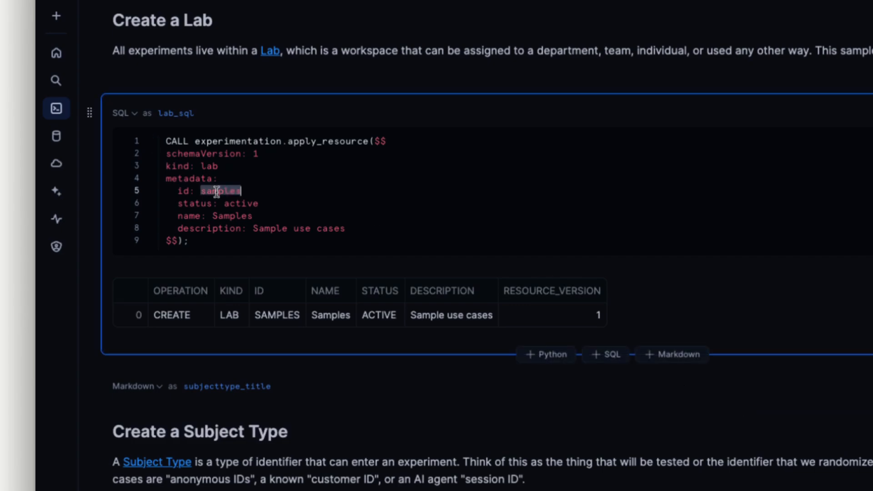
left_click(311, 192)
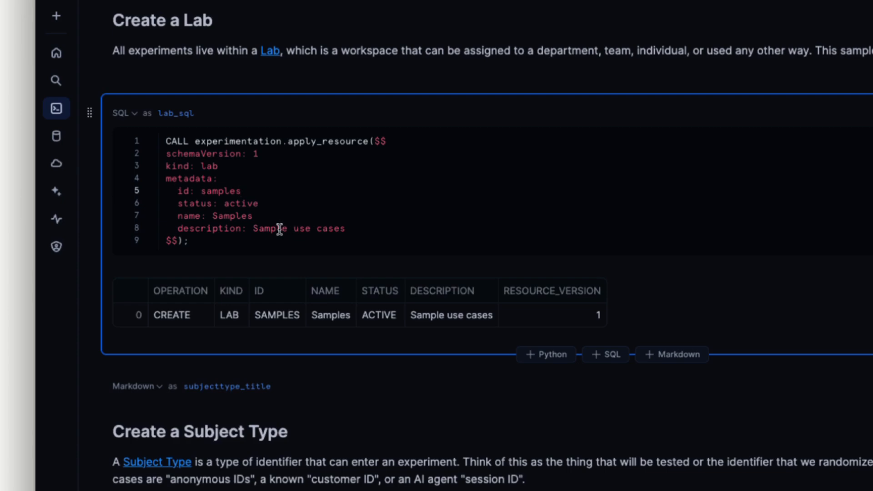
left_click_drag(366, 228, 152, 153)
left_click(338, 187)
scroll(636, 423, "down", 1)
scroll(487, 245, "down", 3)
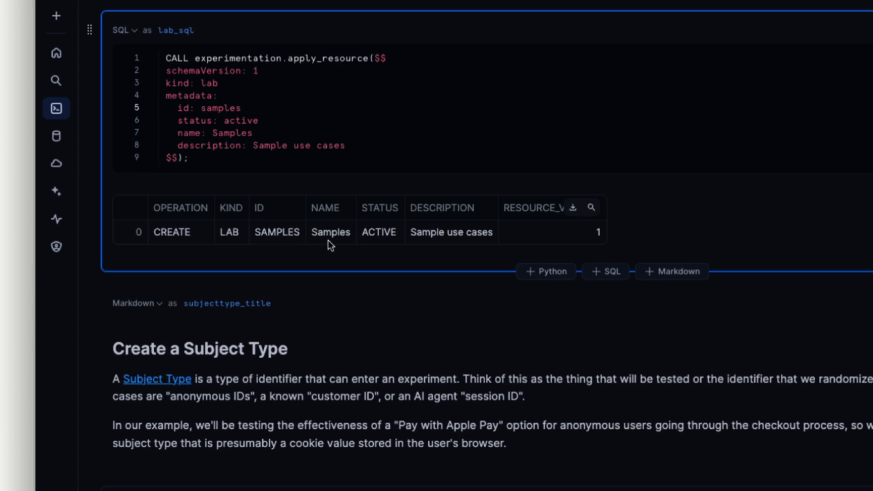
Examine the subject type definition in the subjecttype_sql cell, highlighting its YAML block, kind, id and matchType
scroll(514, 238, "down", 6)
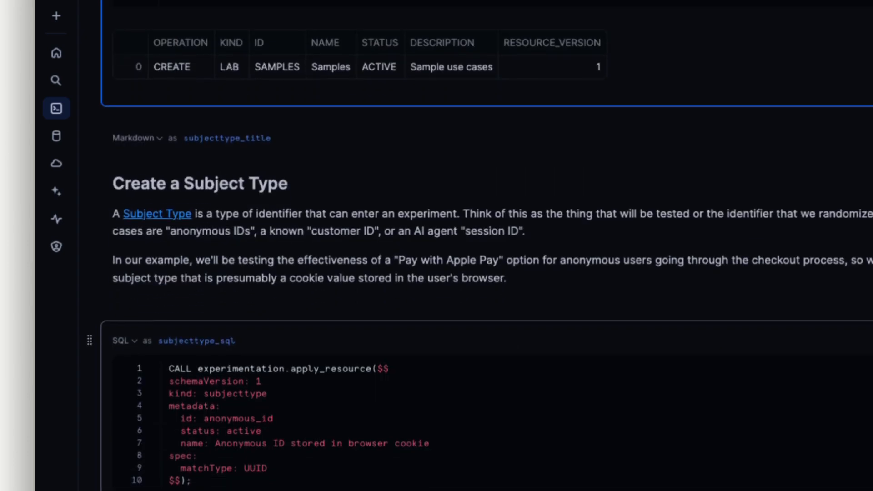
scroll(480, 246, "down", 2)
scroll(480, 246, "down", 1)
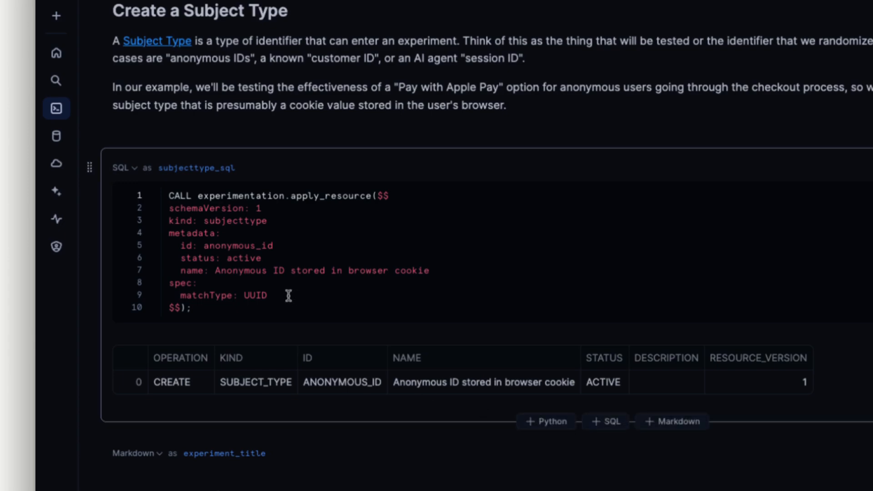
left_click_drag(169, 206, 288, 295)
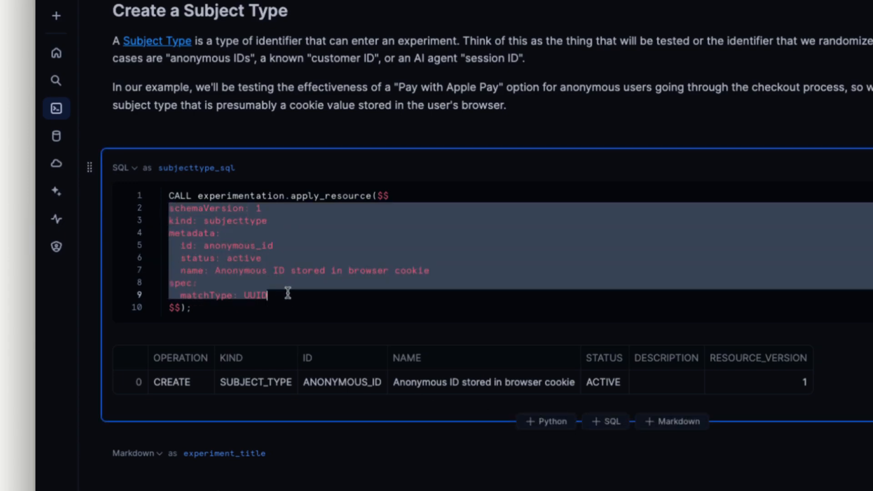
left_click(291, 295)
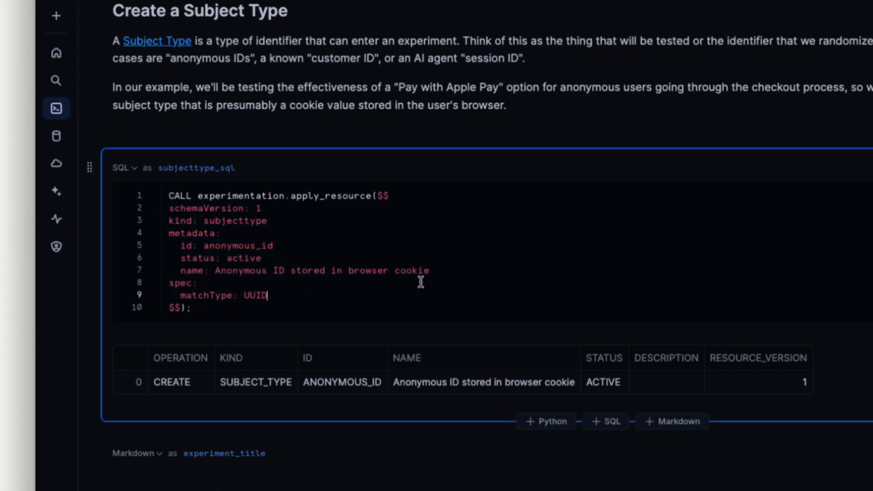
double_click(229, 221)
double_click(223, 245)
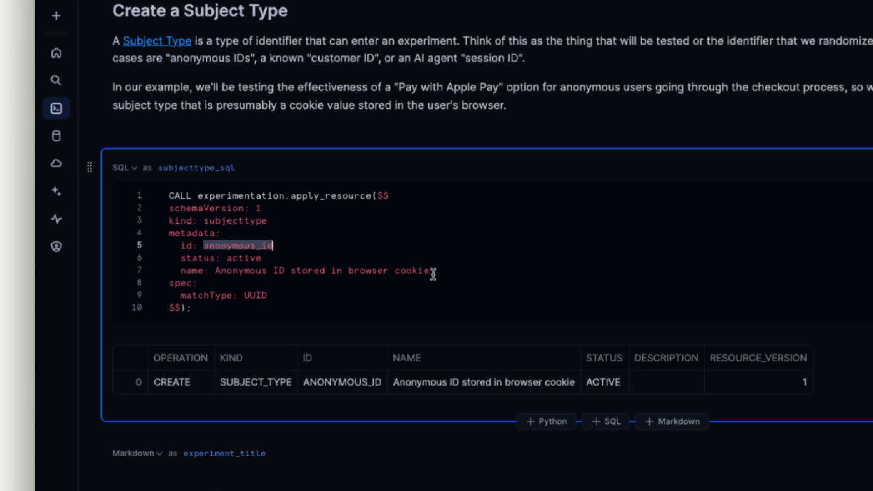
left_click(252, 296)
double_click(251, 295)
left_click(301, 296)
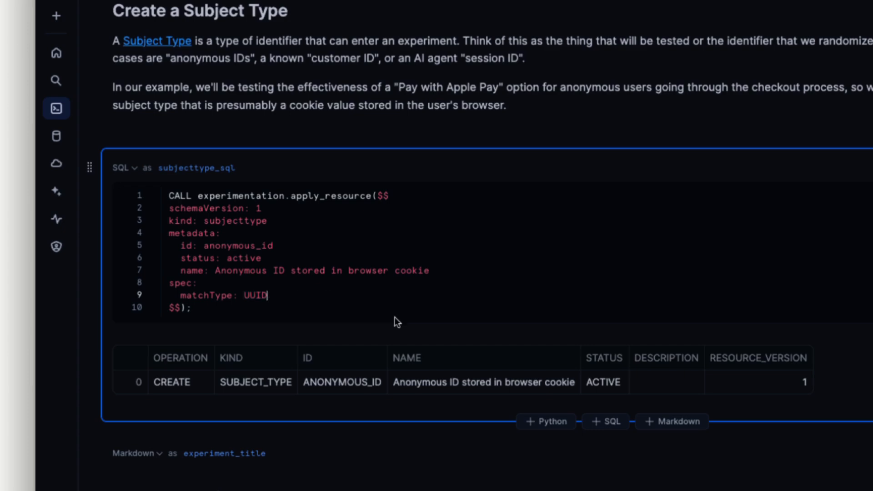
double_click(255, 295)
left_click(282, 295)
Examine the experiment_sql cell under Create Experiment, highlighting the experiment's id, parent lab id and subject type
scroll(336, 300, "down", 1)
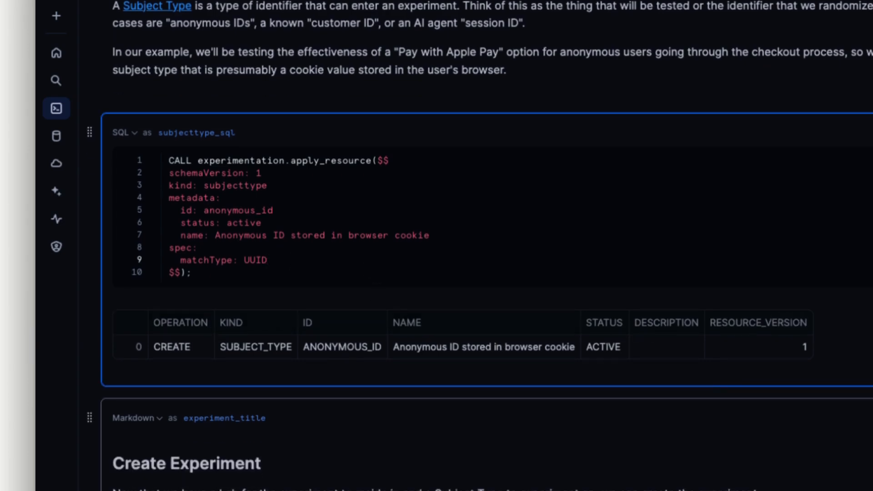
scroll(492, 245, "down", 10)
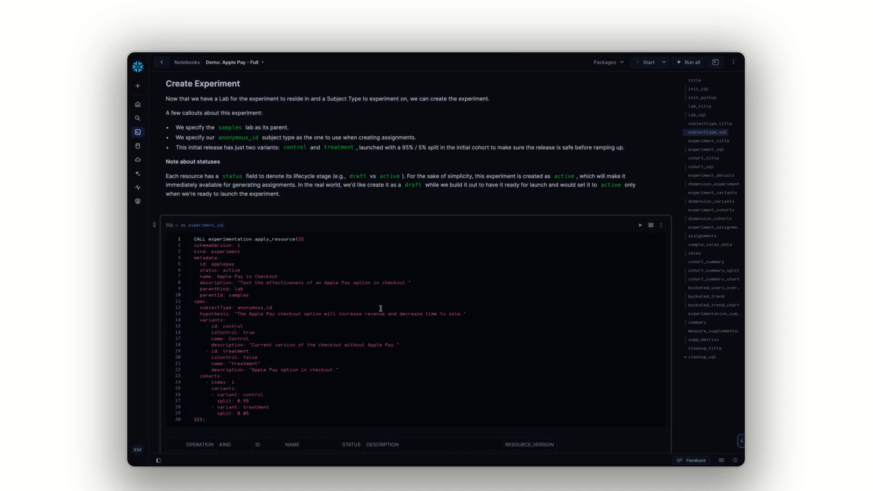
scroll(379, 305, "down", 1)
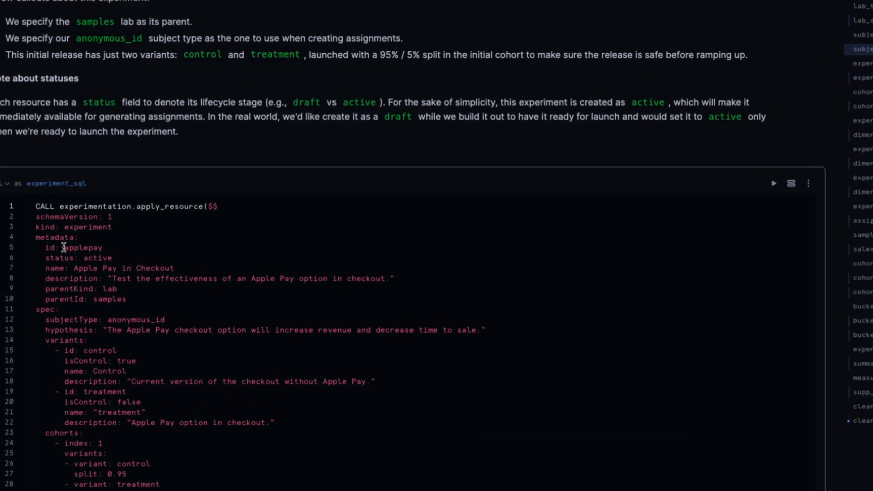
double_click(64, 247)
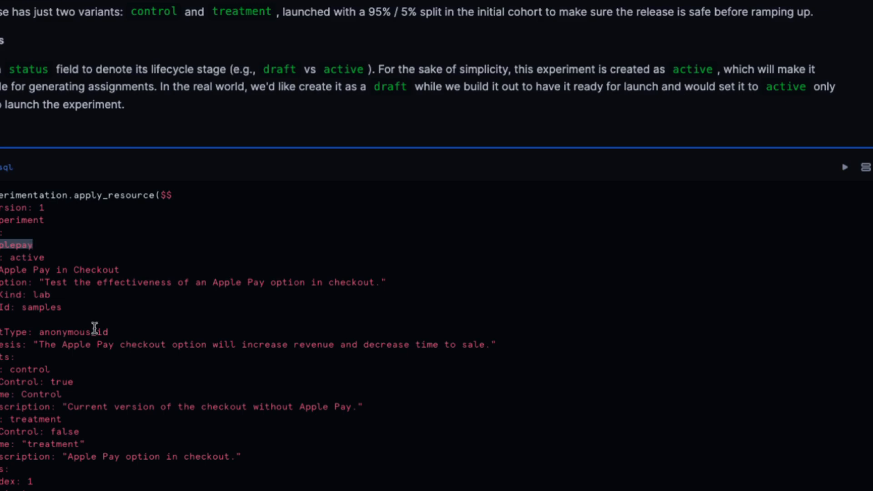
left_click_drag(23, 309, 69, 309)
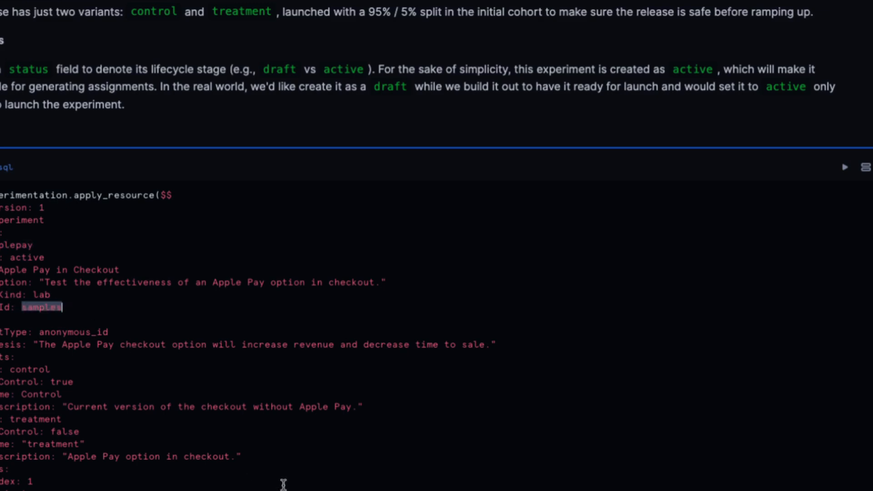
scroll(226, 460, "down", 1)
scroll(226, 460, "down", 3)
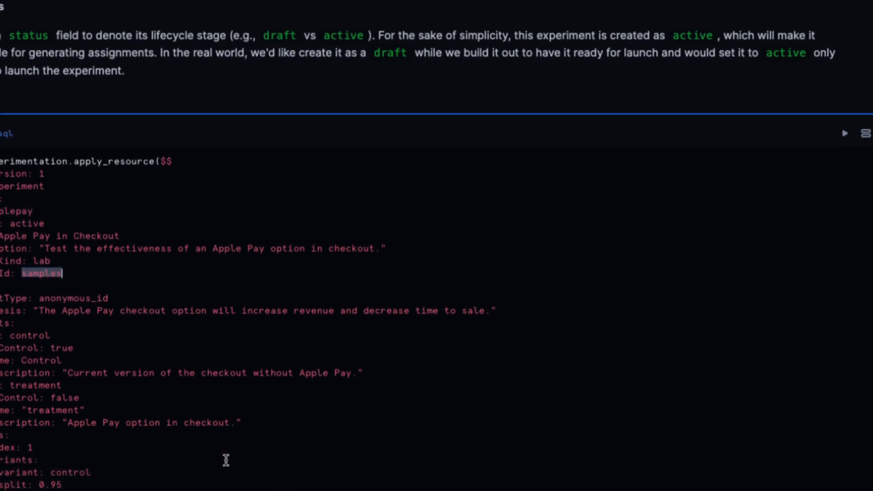
scroll(249, 456, "down", 4)
double_click(75, 235)
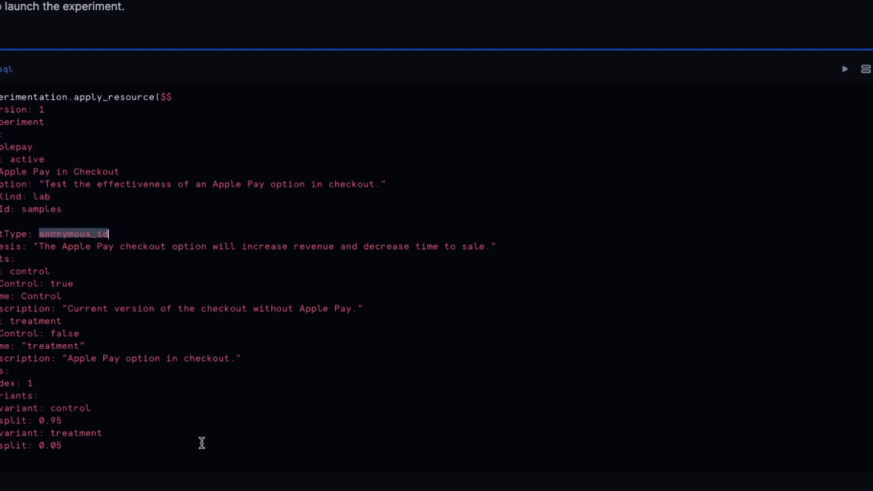
Examine the variants section of the experiment_sql cell, highlighting the control definition and the treatment definition
scroll(200, 442, "down", 2)
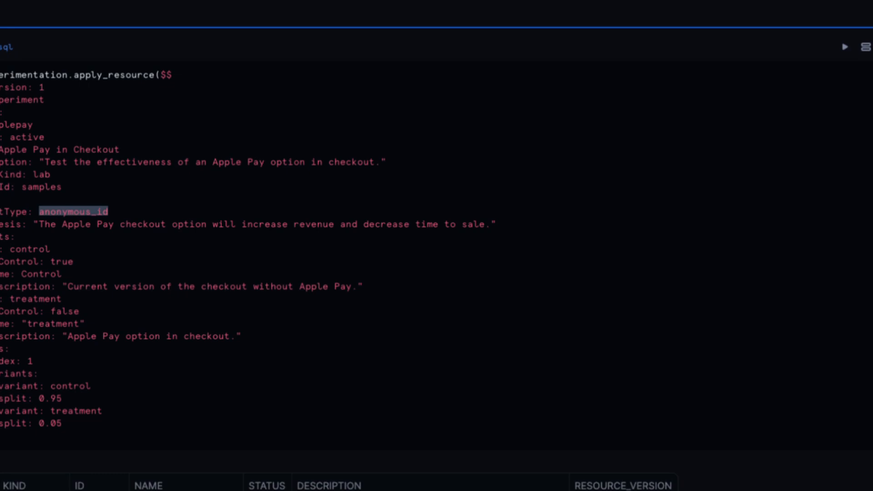
left_click_drag(3, 236, 273, 354)
left_click(273, 354)
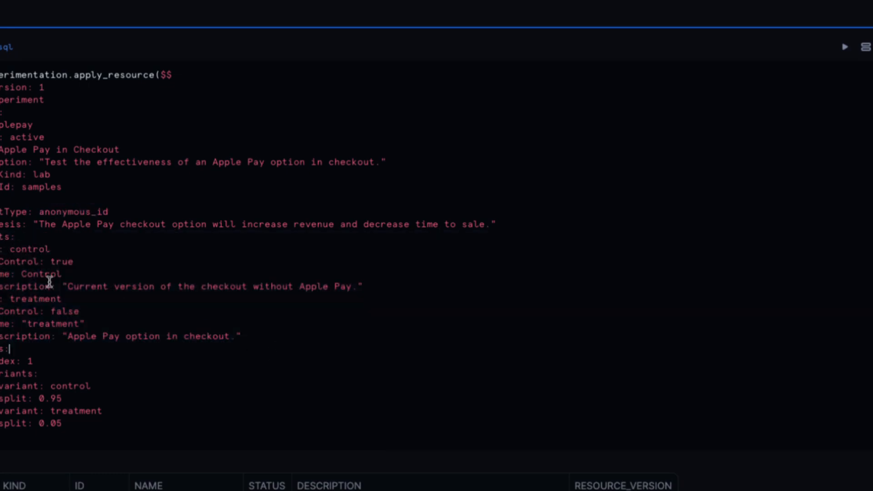
left_click_drag(2, 249, 401, 289)
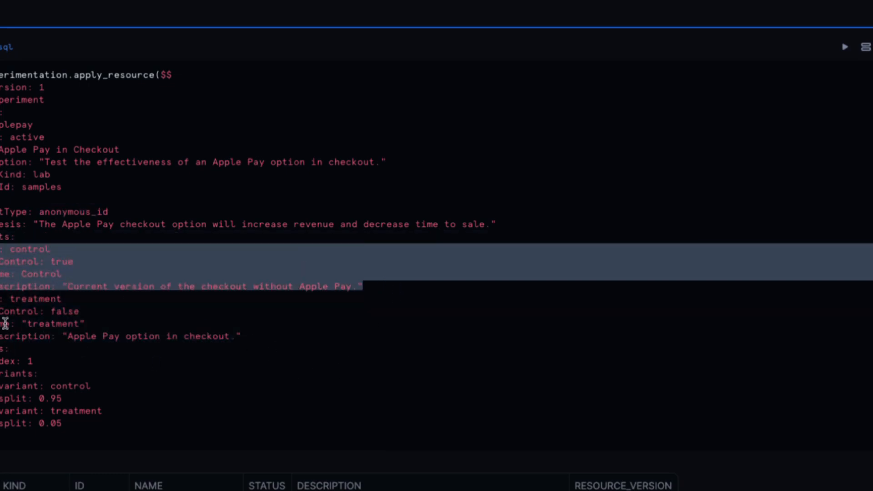
left_click_drag(2, 296, 323, 334)
Examine the first cohort's index and its control and treatment splits in experiment_sql, plus the experiment's status value
scroll(313, 363, "down", 1)
scroll(308, 387, "down", 2)
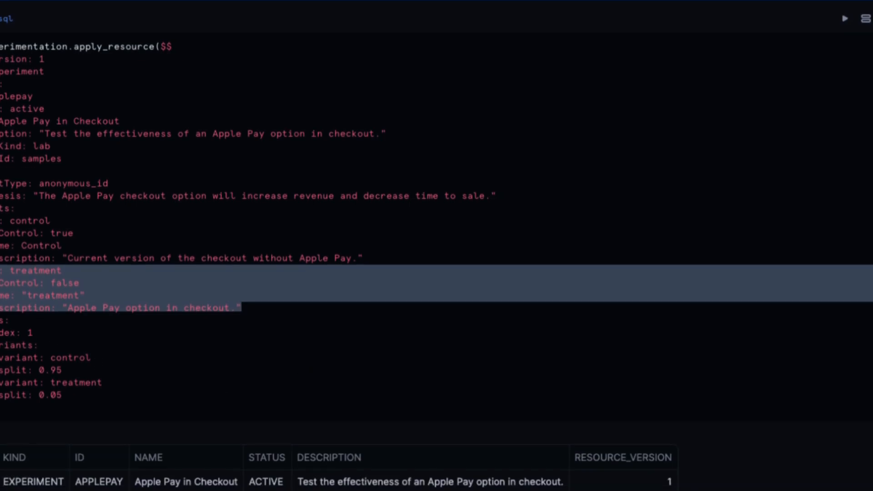
left_click_drag(2, 318, 77, 394)
left_click(77, 393)
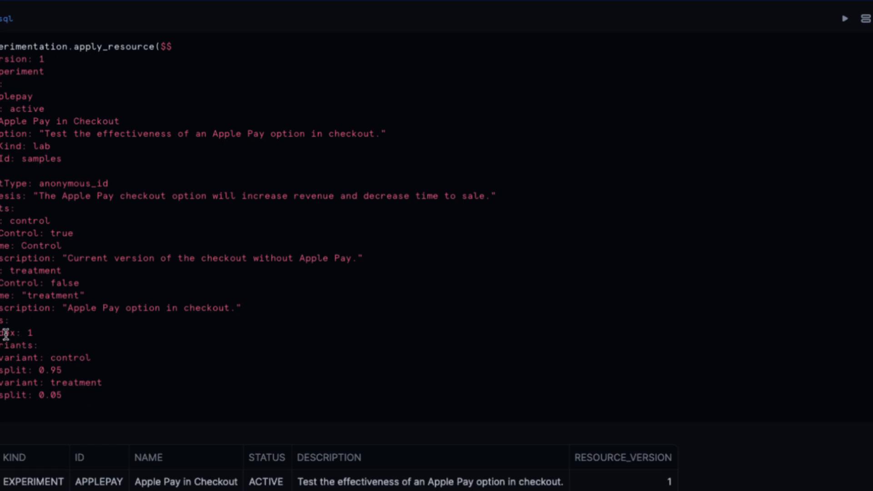
left_click_drag(1, 333, 49, 334)
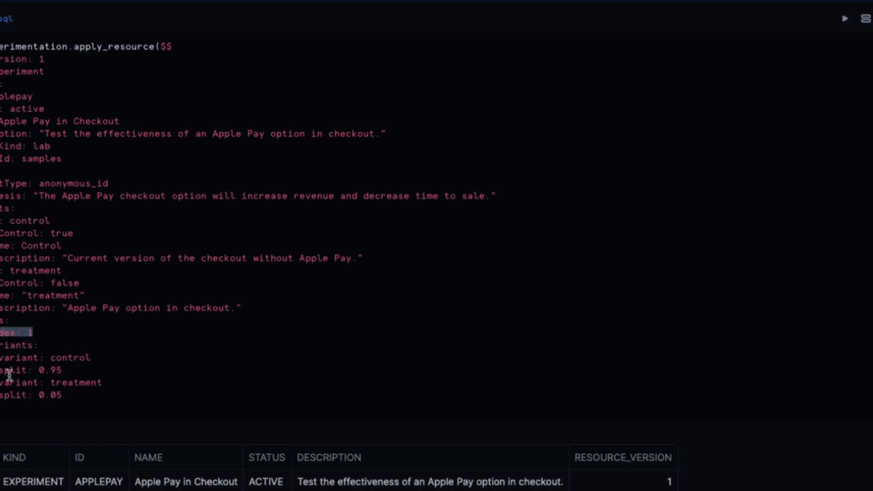
left_click_drag(1, 358, 123, 368)
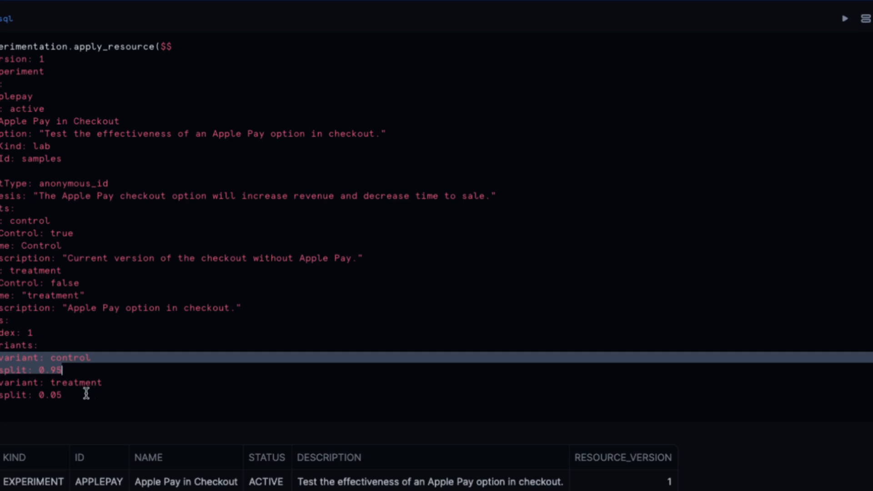
left_click_drag(1, 383, 103, 396)
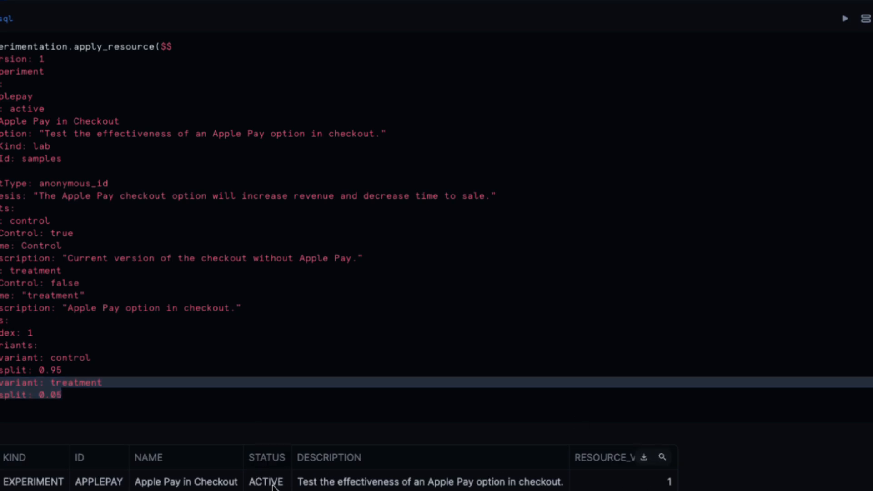
double_click(25, 109)
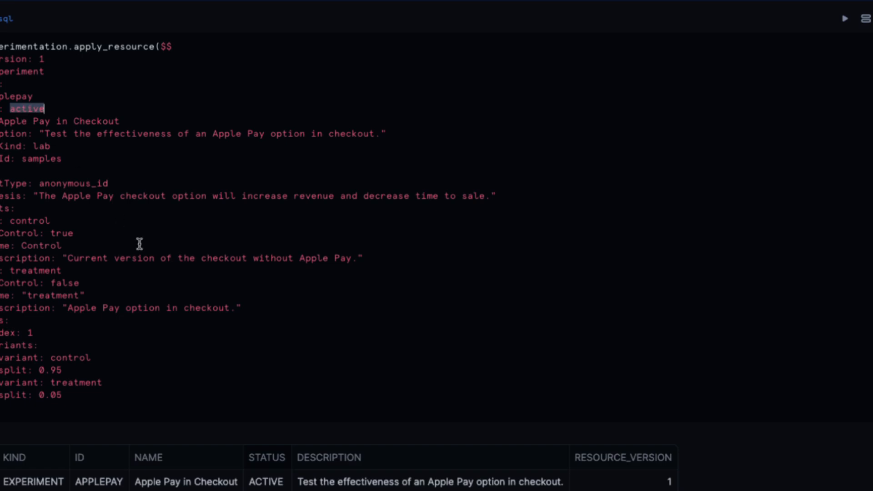
left_click(165, 170)
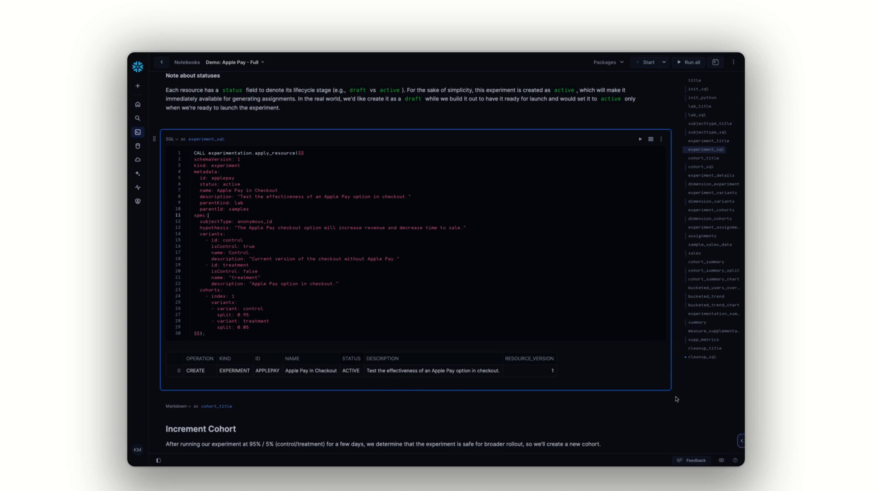
Examine the second cohort added in the cohort_sql cell under Increment Cohort, highlighting its control and treatment splits
scroll(676, 397, "down", 7)
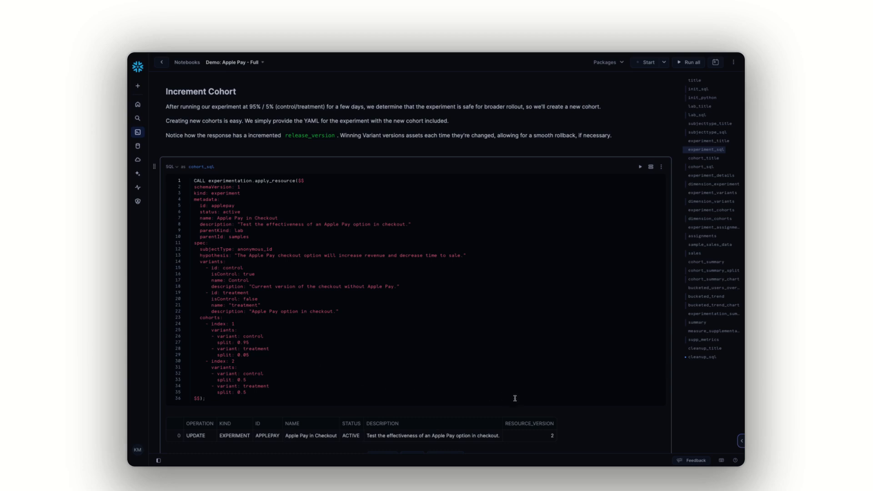
scroll(310, 393, "down", 1)
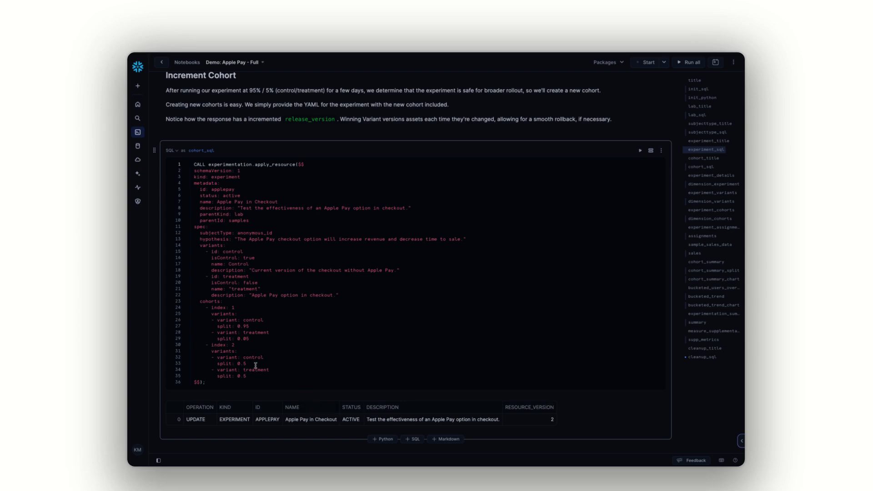
left_click(205, 344)
left_click_drag(205, 344, 267, 378)
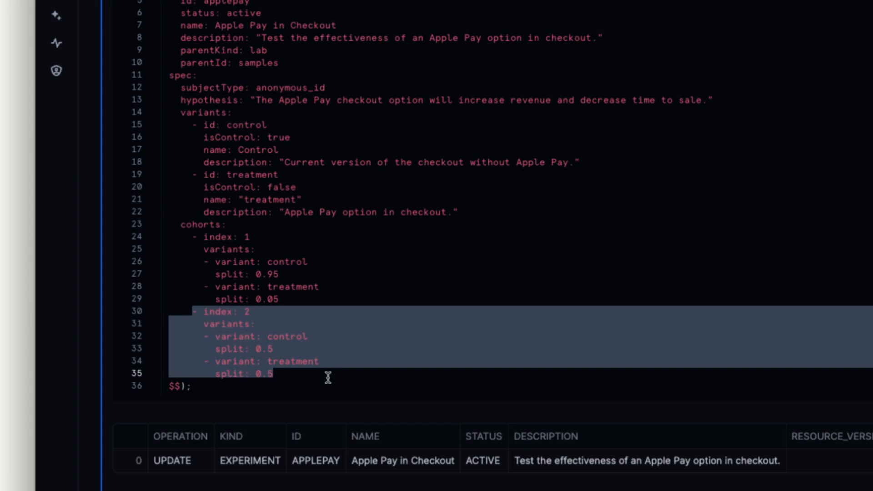
left_click(350, 369)
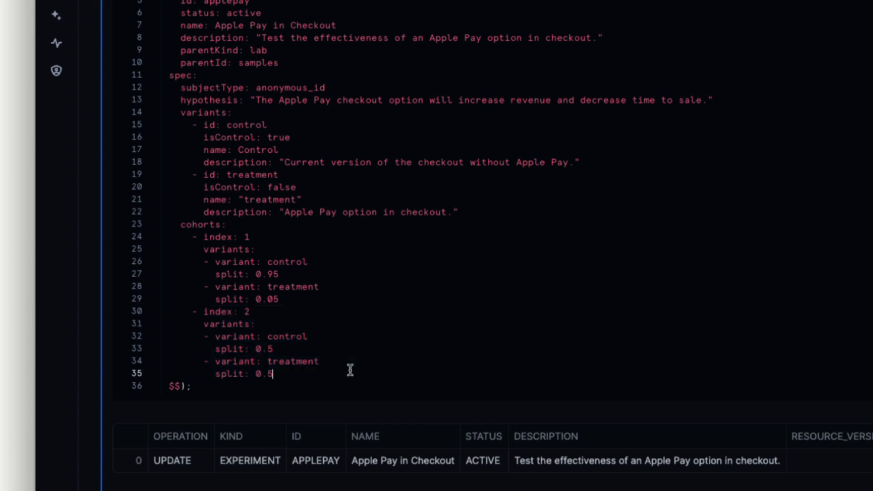
scroll(310, 353, "down", 2)
left_click_drag(205, 281, 325, 294)
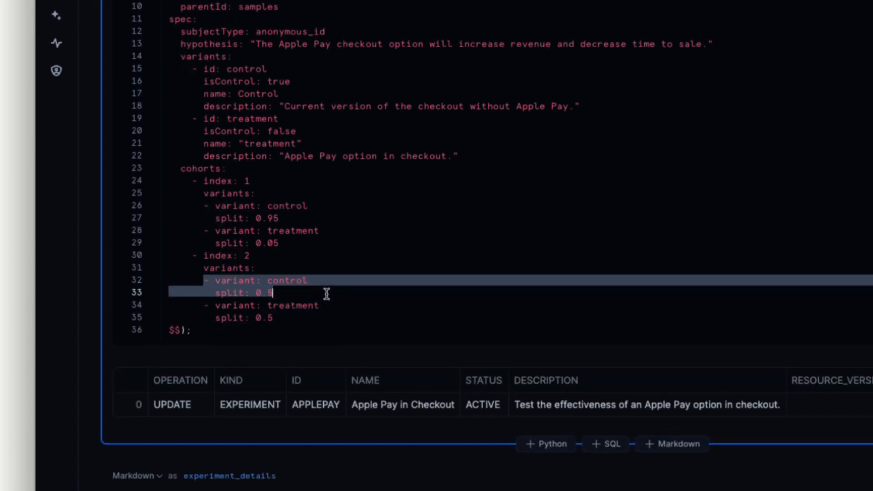
left_click_drag(206, 305, 333, 318)
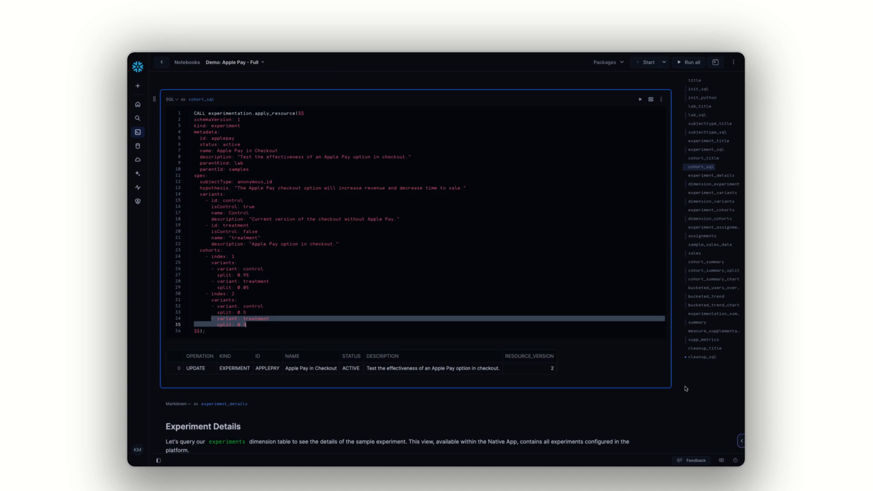
Check the resource version in the cohort_sql result table and continue to the Experiment Details section
scroll(210, 318, "down", 1)
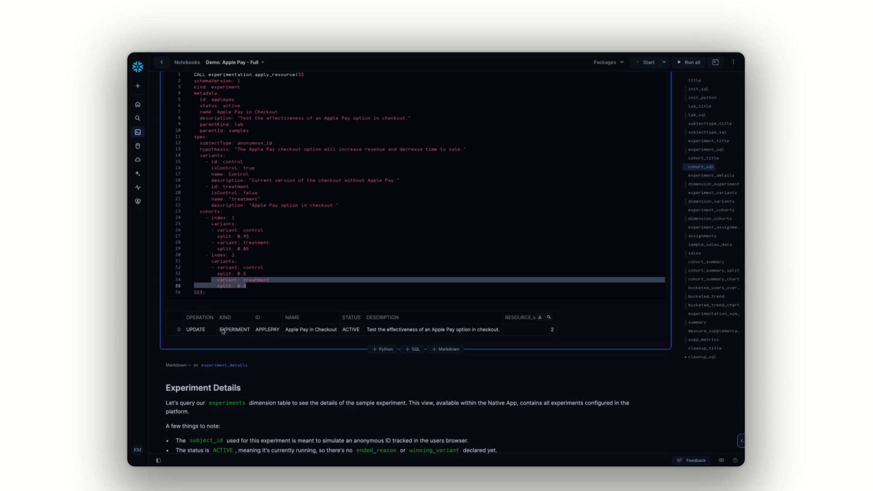
left_click(551, 331)
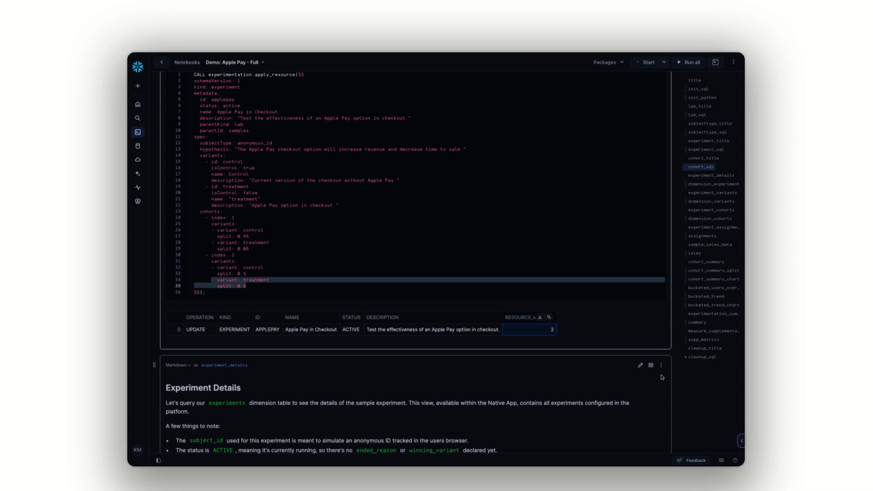
scroll(668, 412, "down", 2)
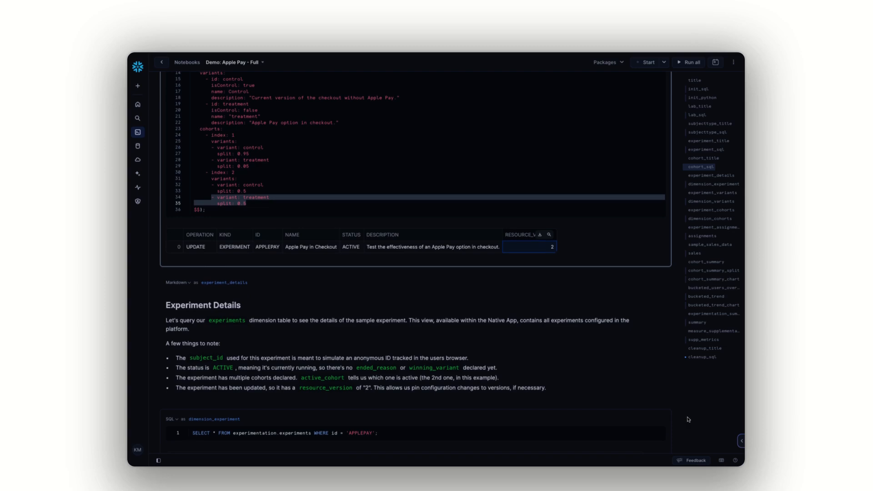
Examine the dimension_experiment query on experimentation.experiments and its result row through to the active cohort and winning variant columns
scroll(682, 410, "down", 3)
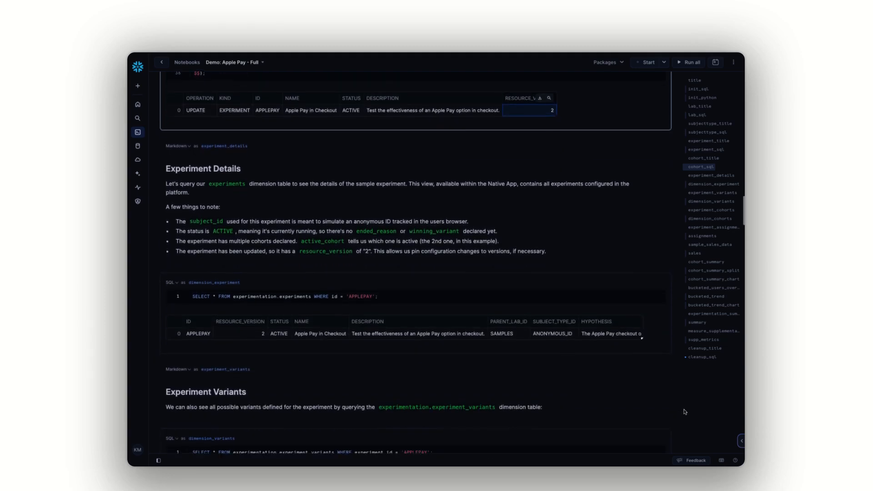
scroll(684, 412, "down", 2)
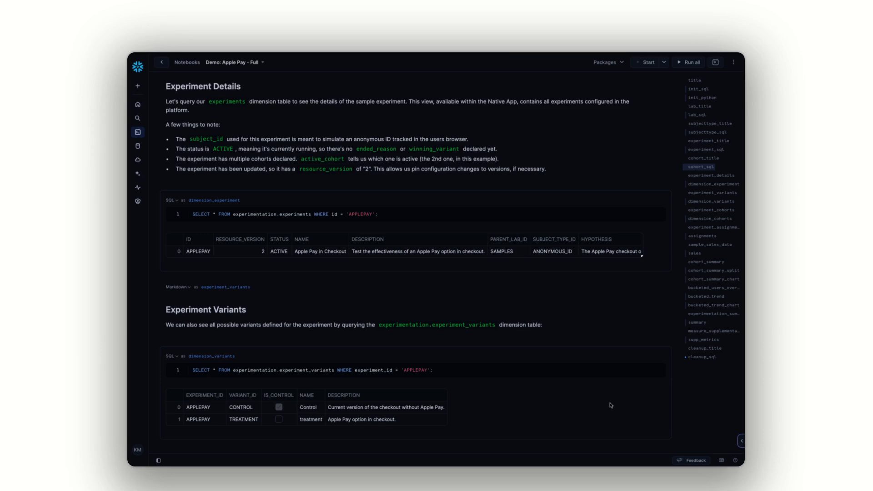
double_click(255, 214)
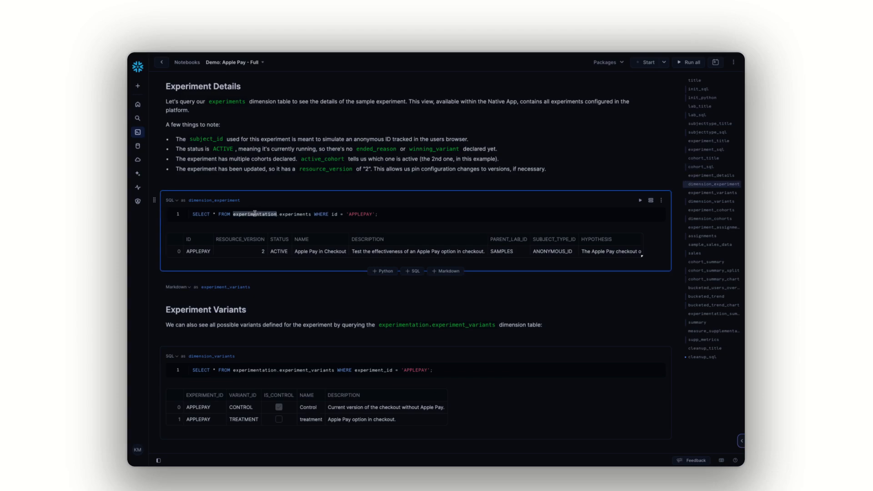
left_click(296, 215)
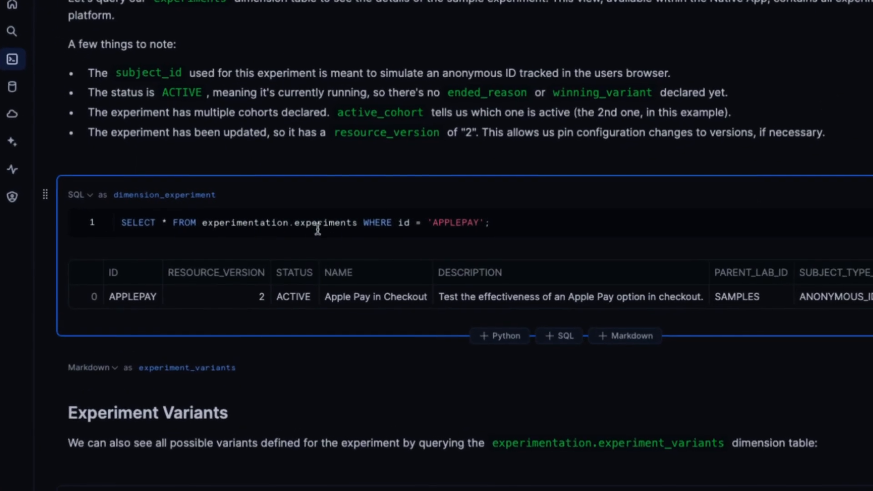
scroll(795, 385, "down", 1)
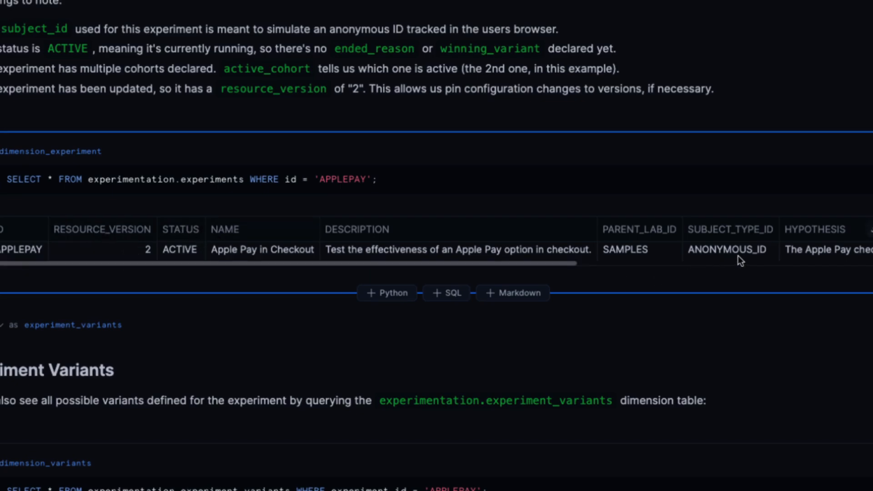
scroll(738, 255, "right", 4)
scroll(645, 246, "right", 5)
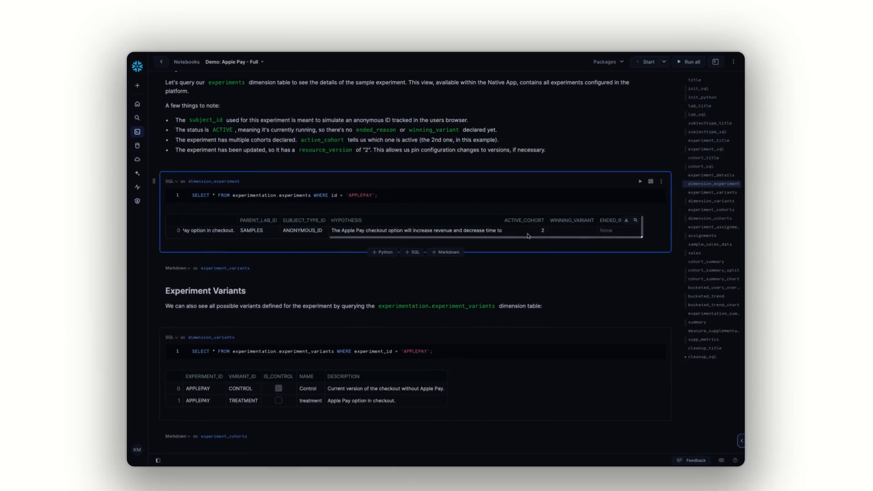
Highlight the experiment_variants table name in the dimension_variants query and experiment_cohorts in the dimension_cohorts query
scroll(293, 192, "down", 4)
double_click(307, 193)
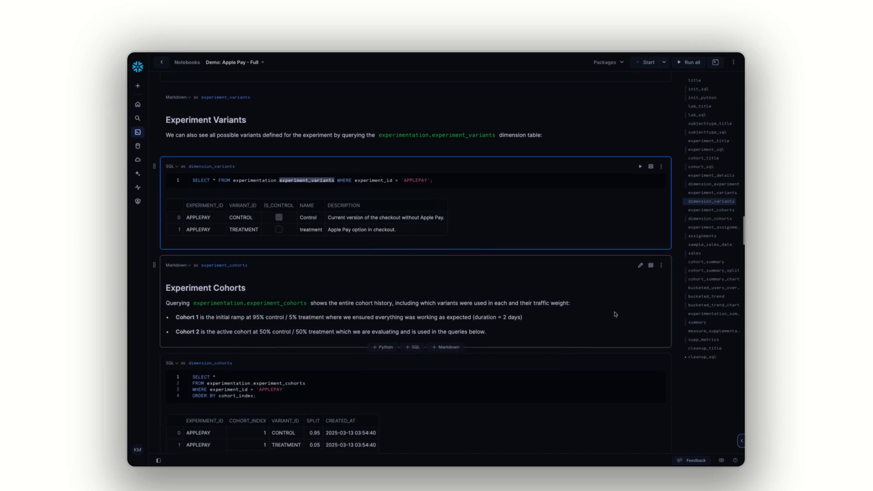
scroll(615, 312, "down", 4)
double_click(275, 219)
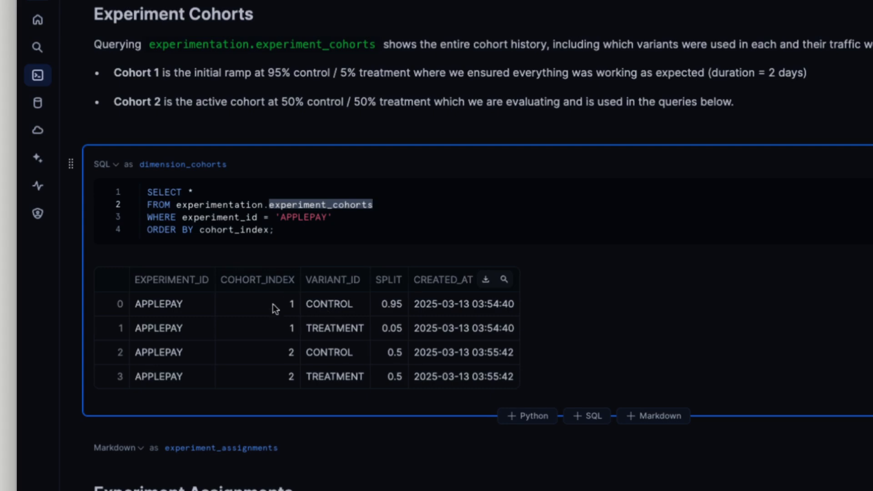
Examine the dimension_cohorts result, highlighting the control and treatment rows of cohort 1 and cohort 2
left_click(325, 304)
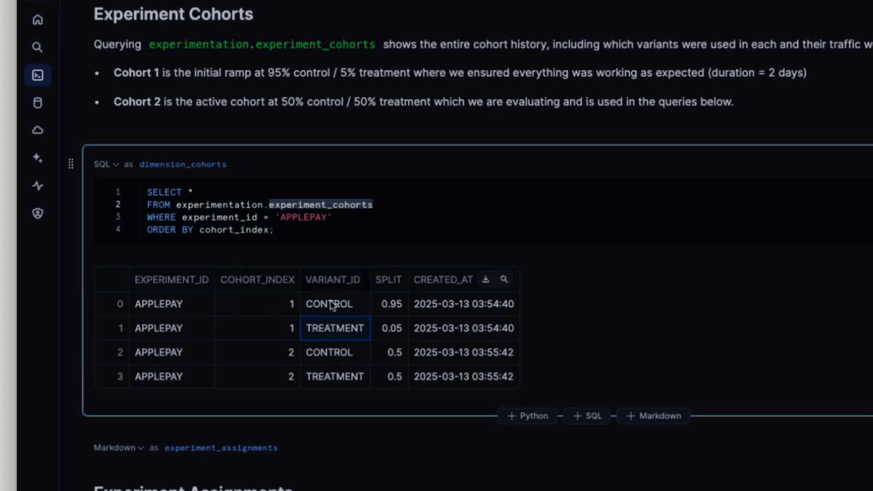
left_click_drag(179, 304, 446, 329)
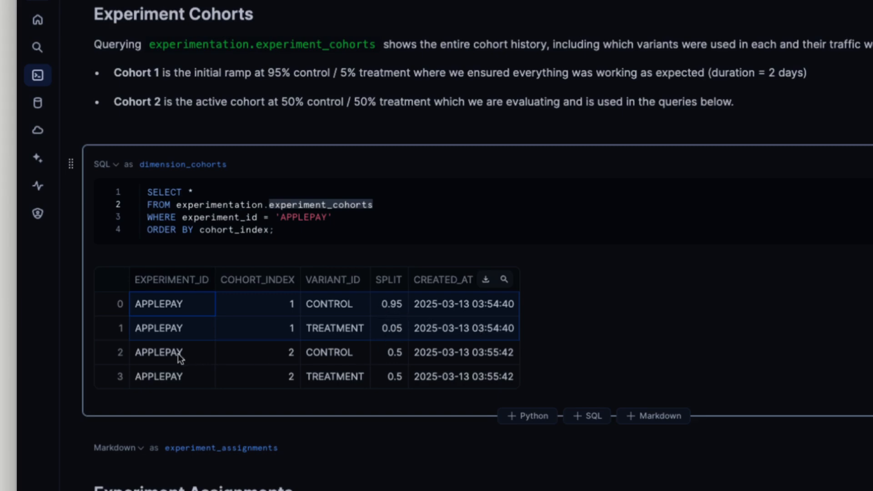
left_click_drag(180, 352, 473, 377)
scroll(500, 375, "down", 1)
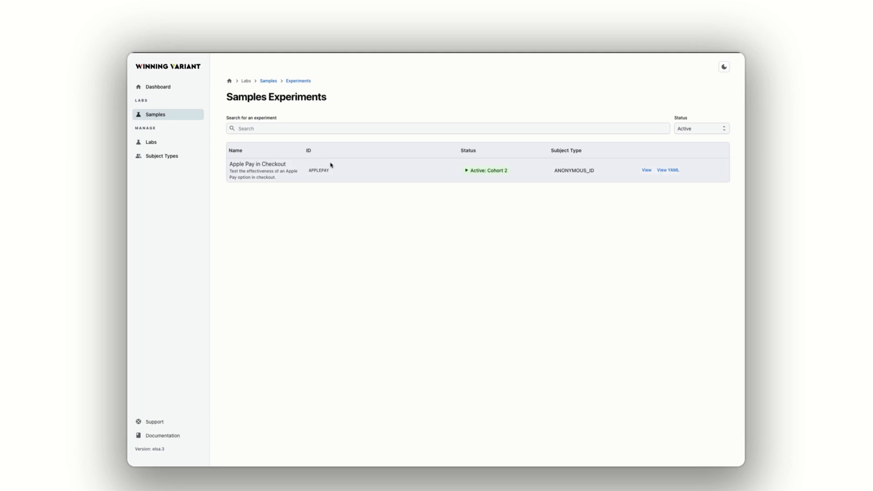
In the Winning Variant app, view the Apple Pay in Checkout experiment's YAML and highlight the active cohort on its details page
left_click(680, 170)
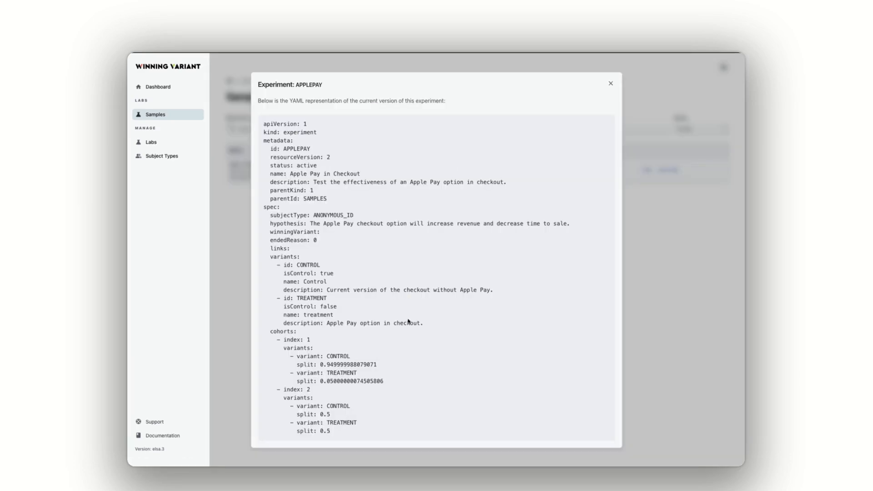
left_click(663, 340)
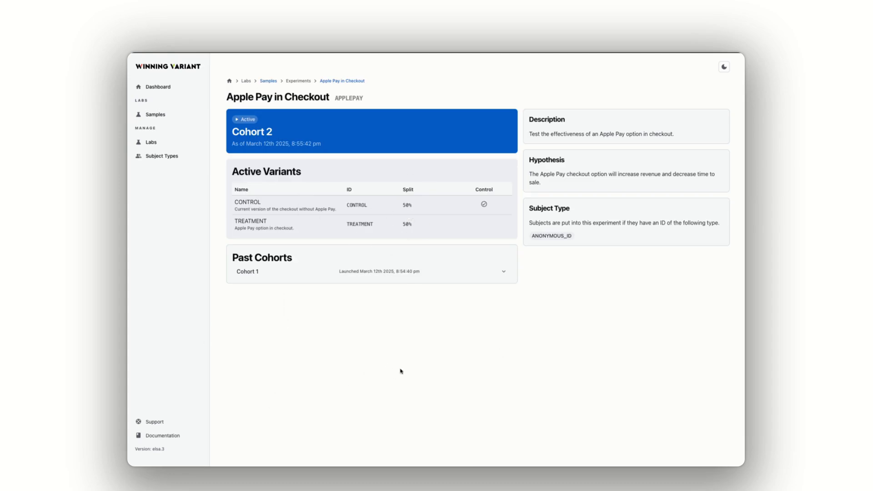
left_click_drag(234, 131, 313, 144)
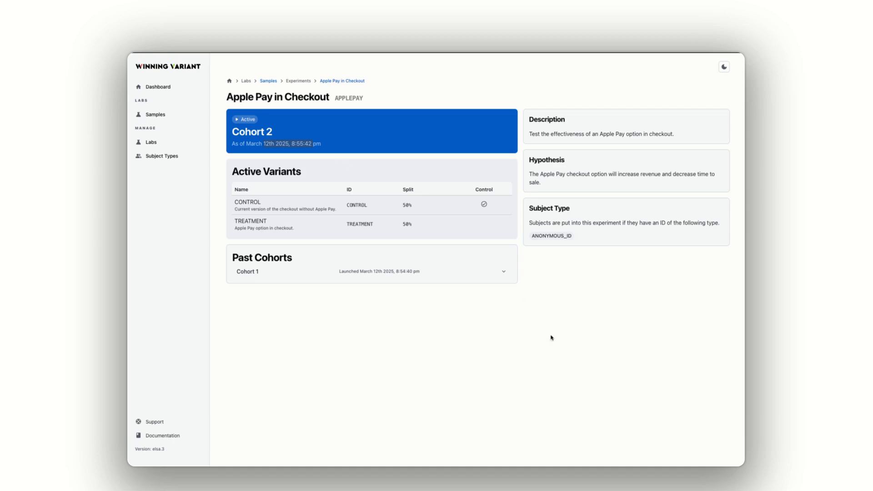
left_click(564, 347)
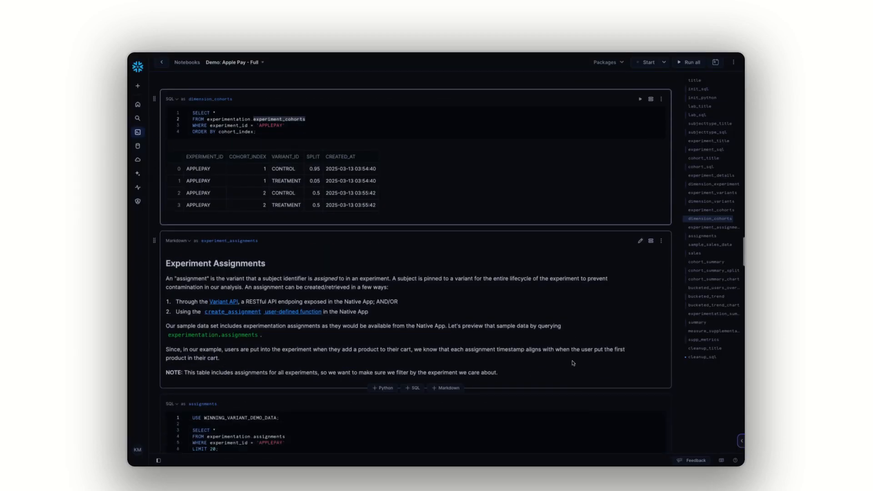
Return to the Snowflake notebook and read the Experiment Assignments section down to the assignments query and its result
scroll(572, 363, "down", 2)
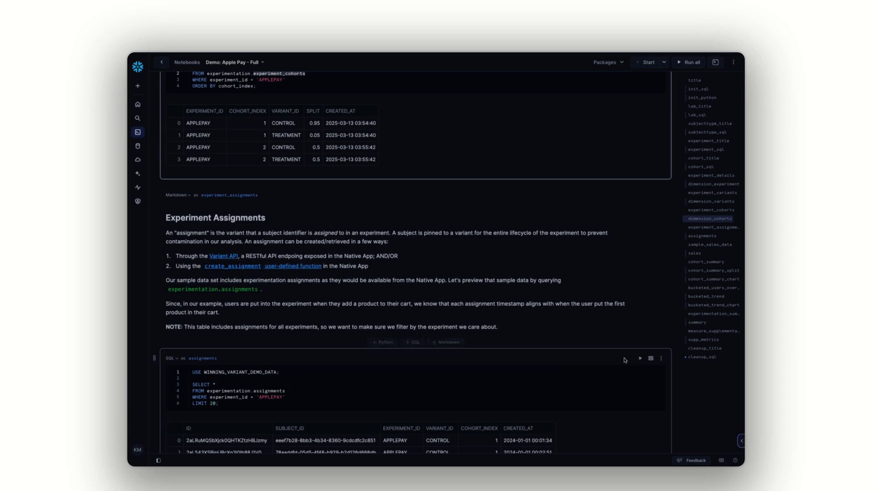
scroll(673, 377, "down", 1)
scroll(680, 385, "down", 3)
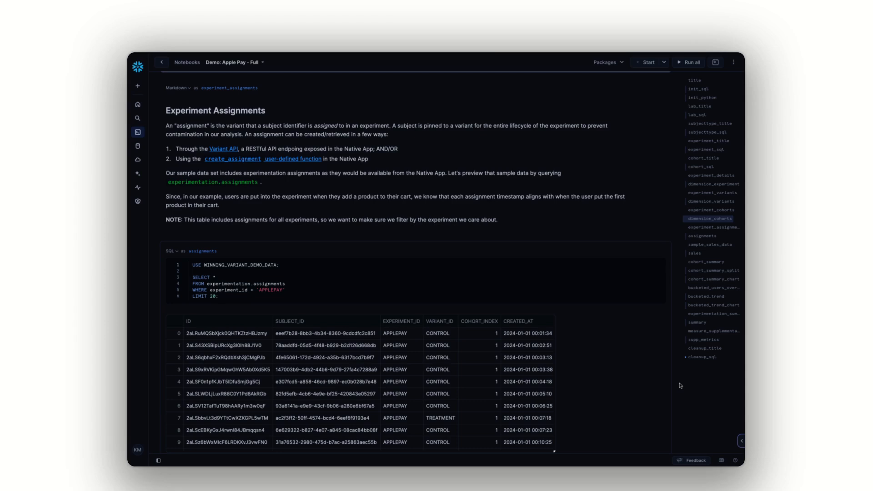
scroll(680, 386, "down", 3)
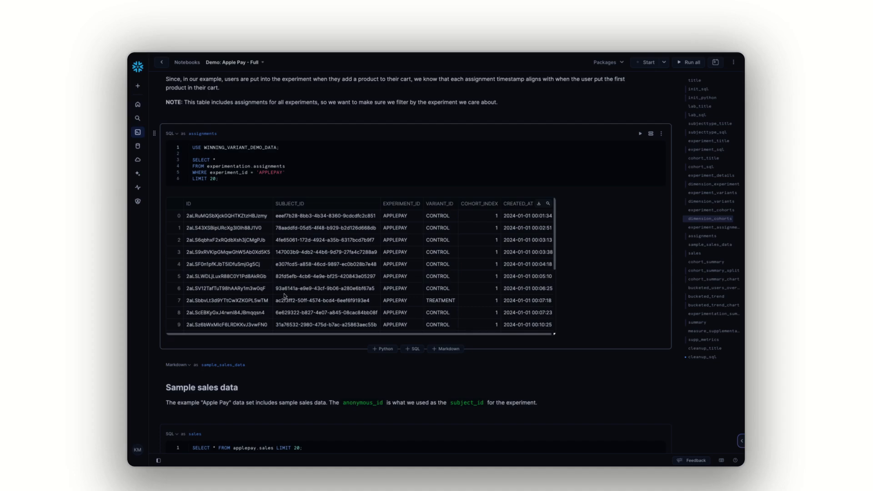
scroll(285, 296, "up", 1)
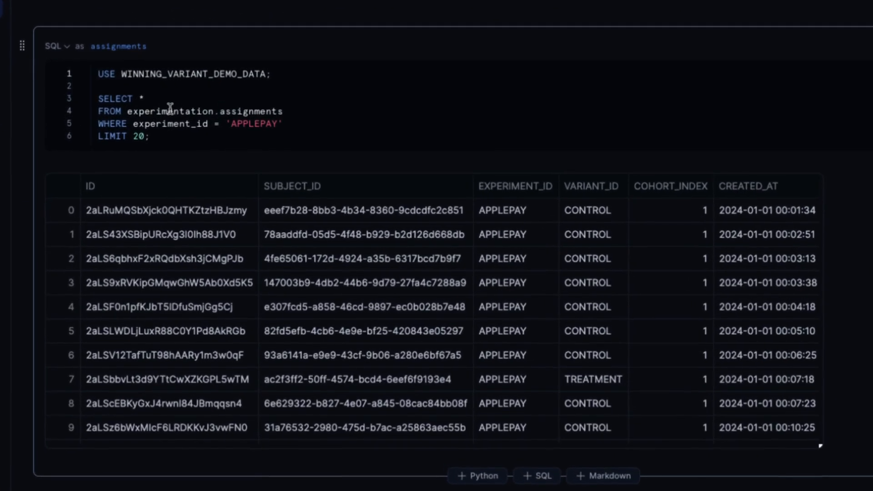
Examine the assignments query's table name and the first result row's subject, experiment, variant, cohort index and creation time
double_click(273, 111)
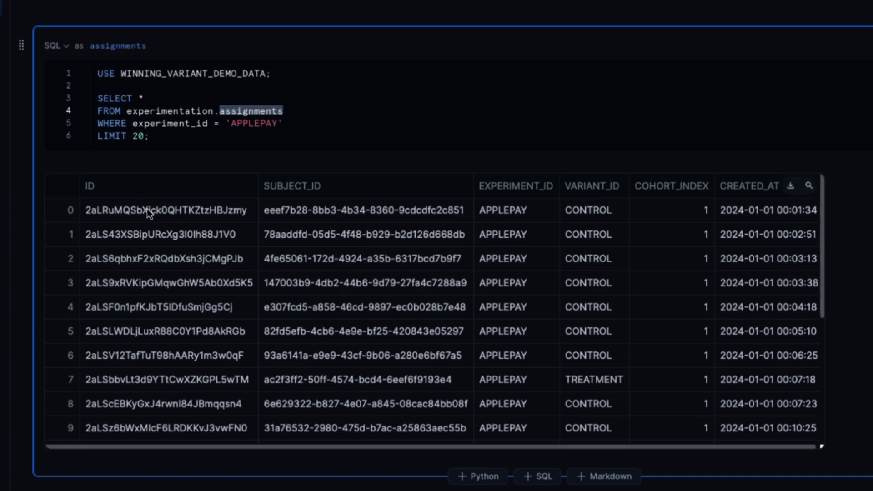
left_click(282, 211)
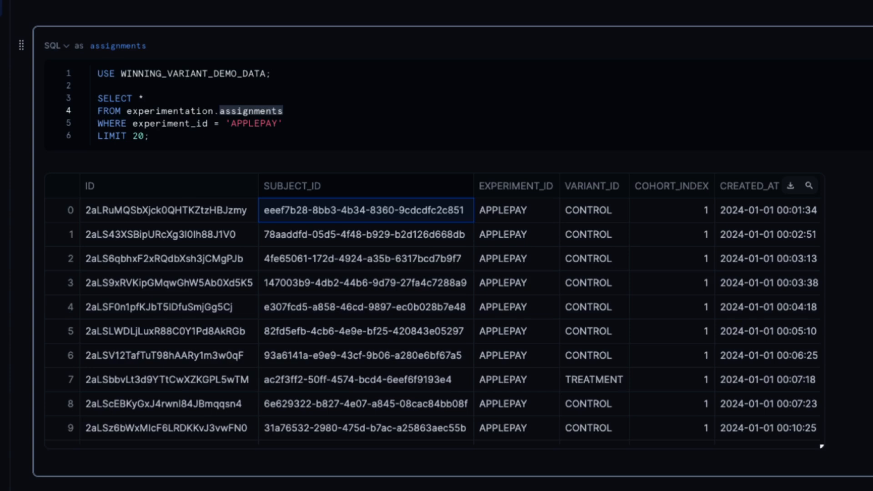
left_click(519, 215)
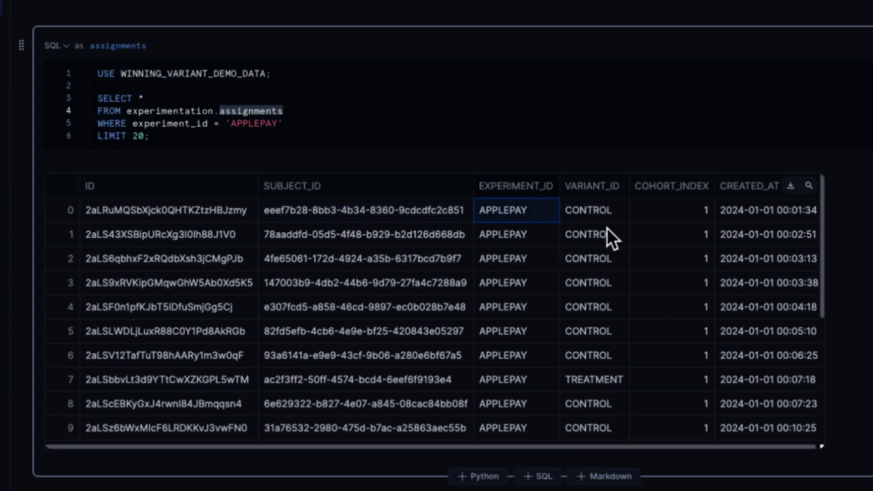
left_click(600, 213)
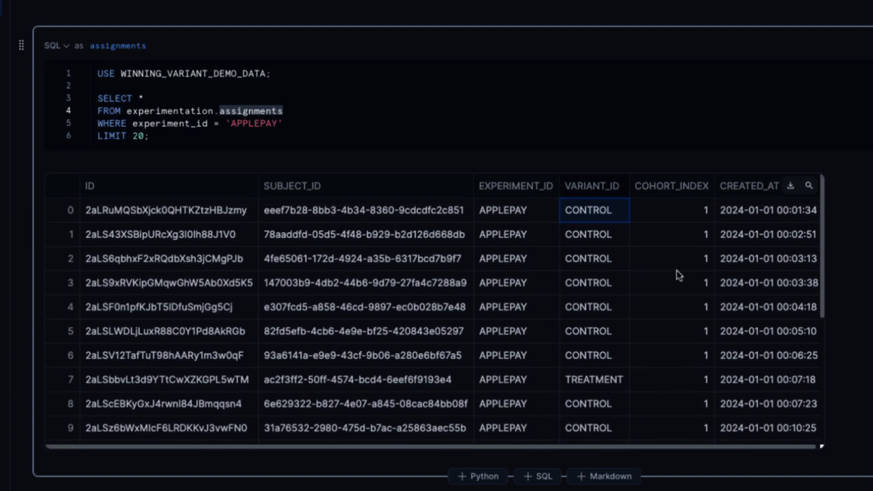
left_click(662, 206)
scroll(674, 359, "down", 5)
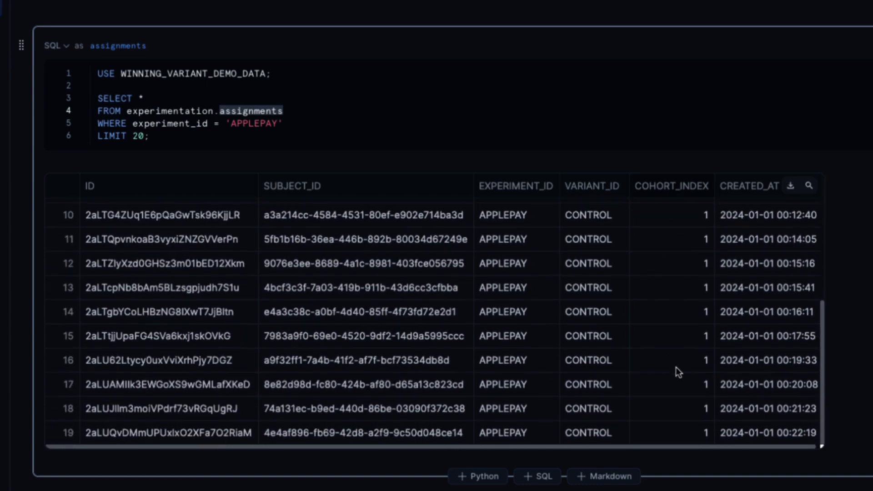
scroll(675, 371, "up", 5)
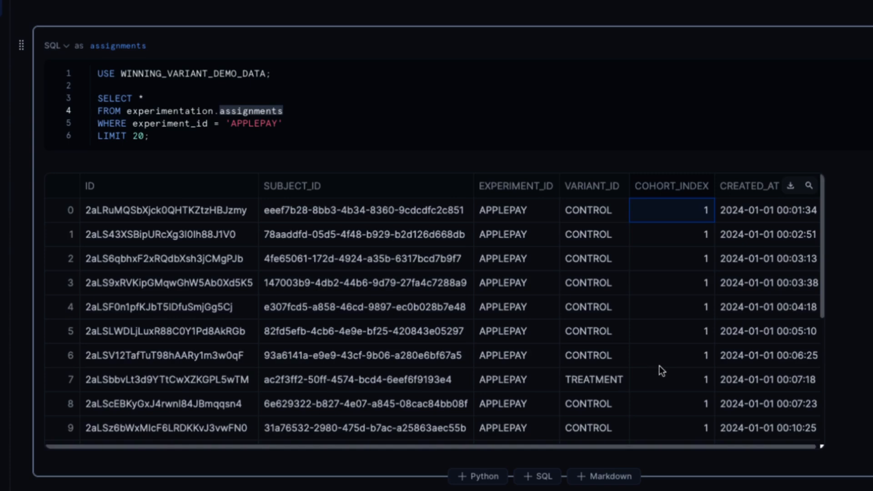
left_click(742, 213)
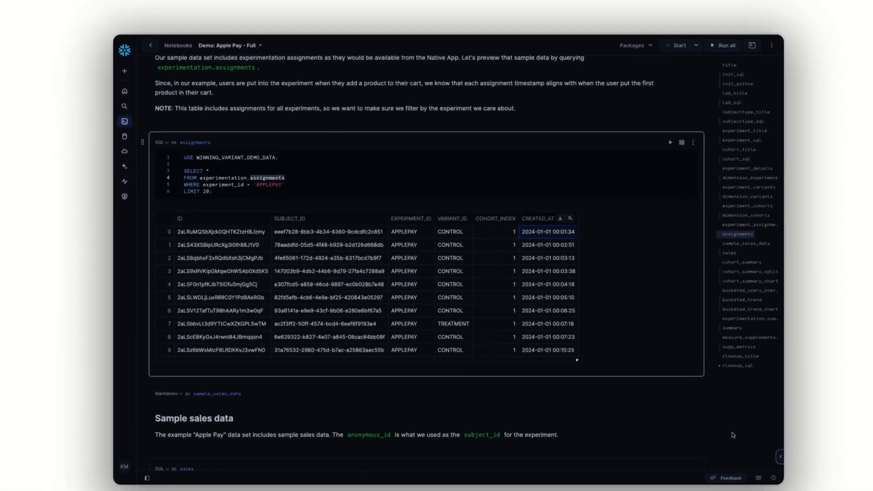
Examine the Sample sales data section, highlighting the first sale's anonymous ID and purchase amount and the applepay.sales table name
scroll(723, 420, "down", 6)
scroll(723, 420, "up", 5)
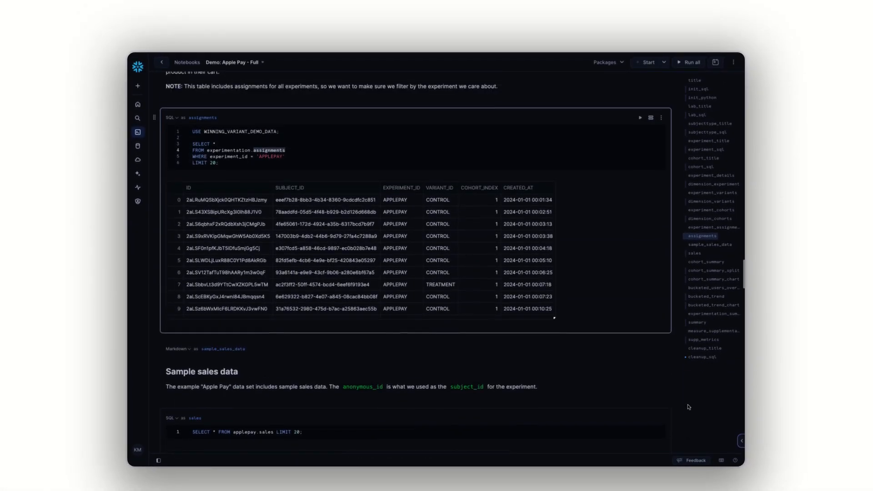
scroll(688, 407, "down", 1)
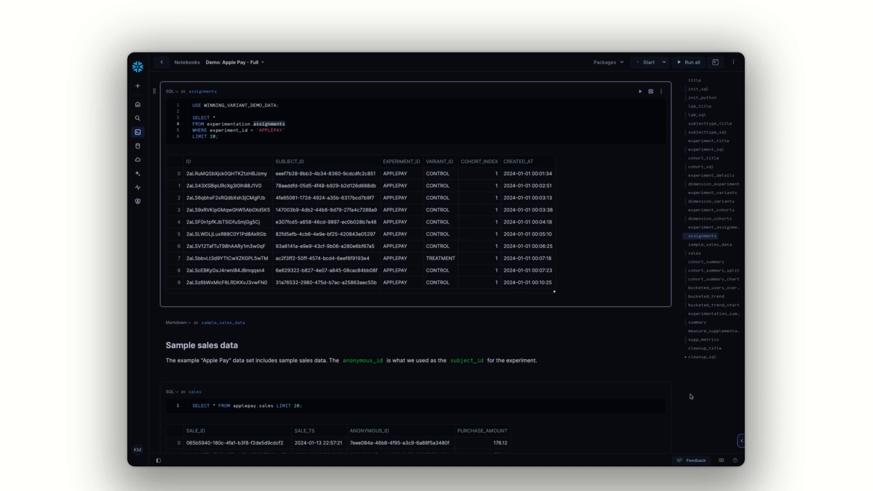
scroll(693, 394, "down", 5)
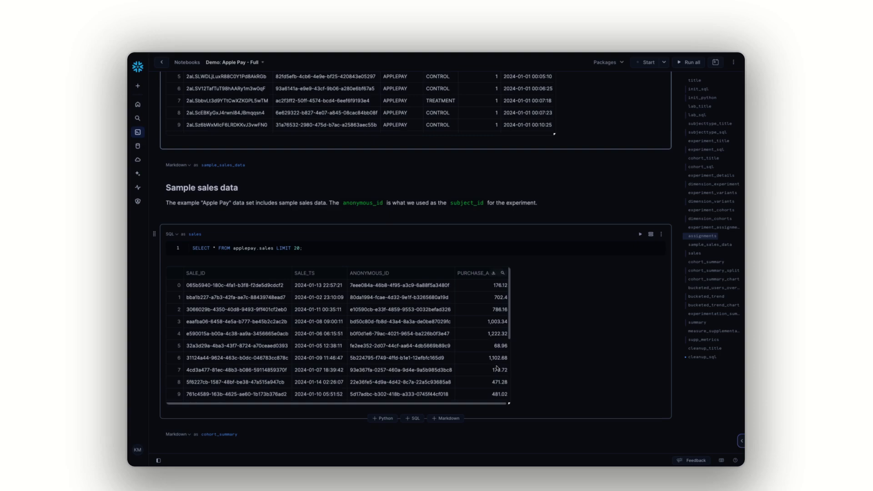
scroll(497, 367, "down", 1)
scroll(488, 370, "up", 1)
scroll(582, 383, "down", 1)
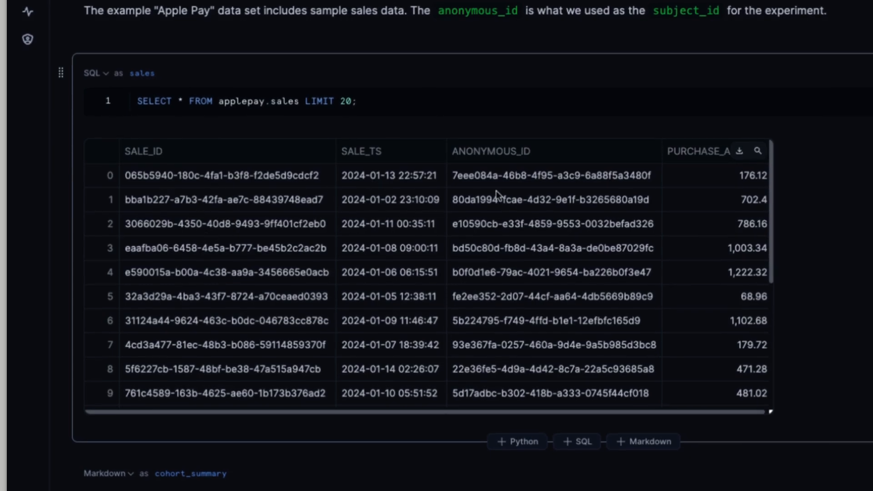
left_click(560, 178)
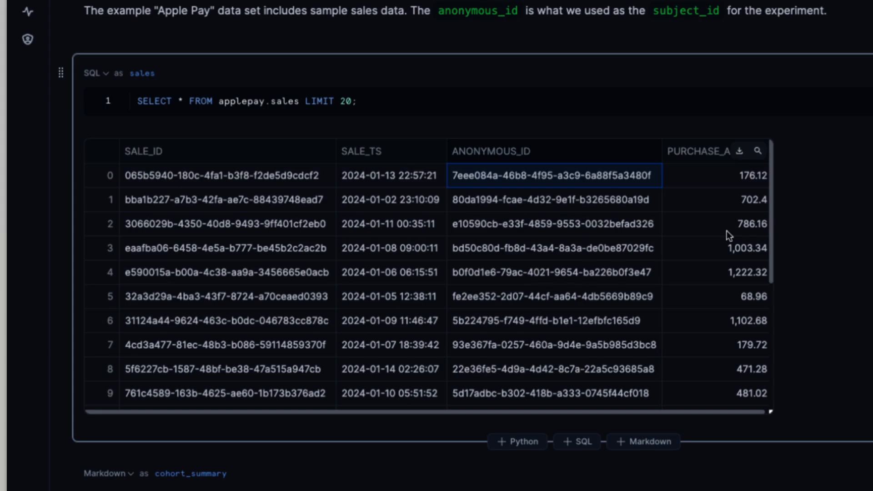
left_click(706, 185)
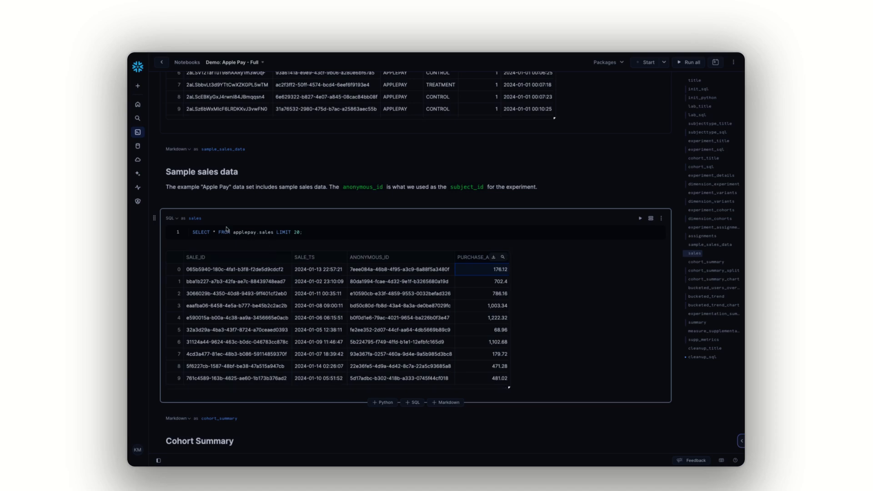
left_click_drag(233, 232, 273, 233)
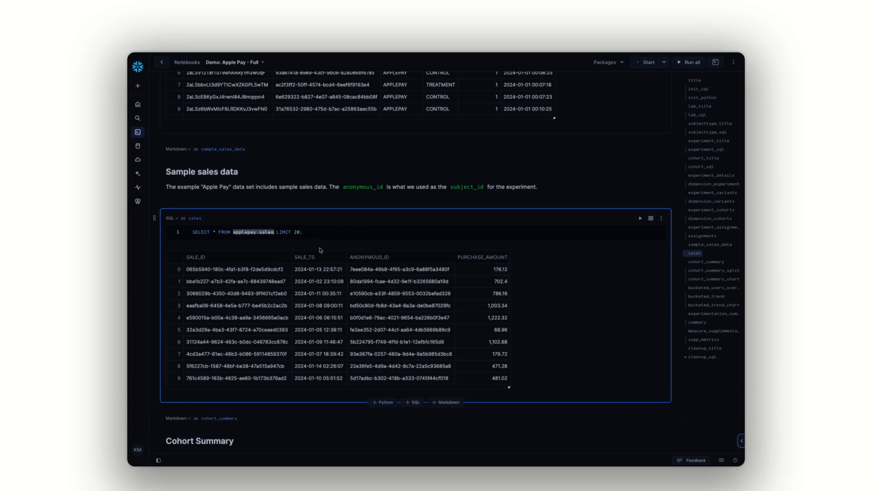
Examine the Cohort Summary query result and compare the control and treatment shares per cohort in the bar chart
scroll(313, 248, "down", 1)
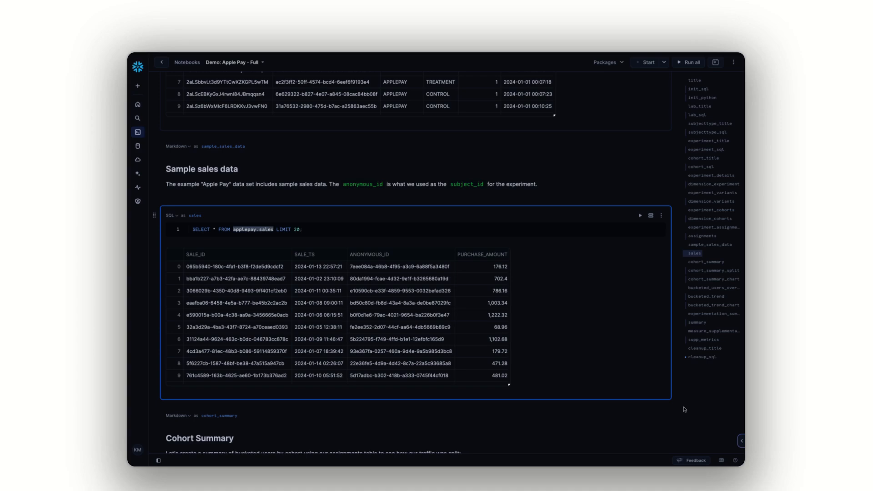
scroll(682, 419, "down", 8)
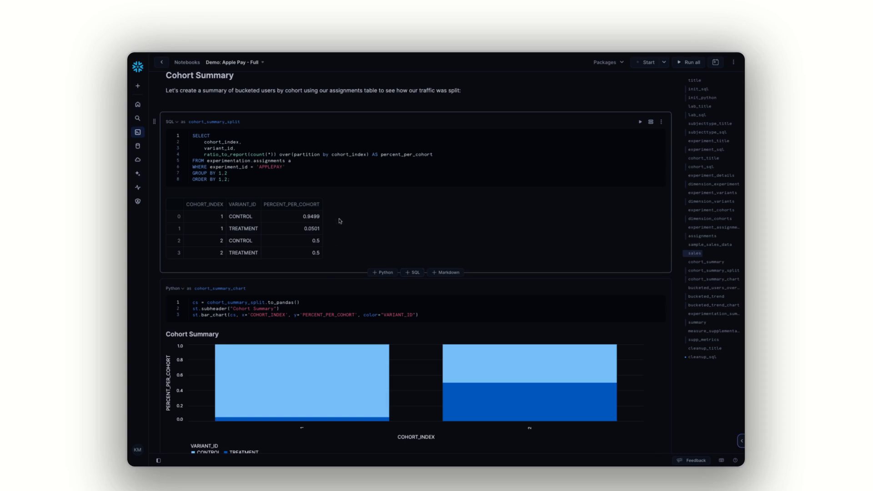
scroll(350, 216, "down", 2)
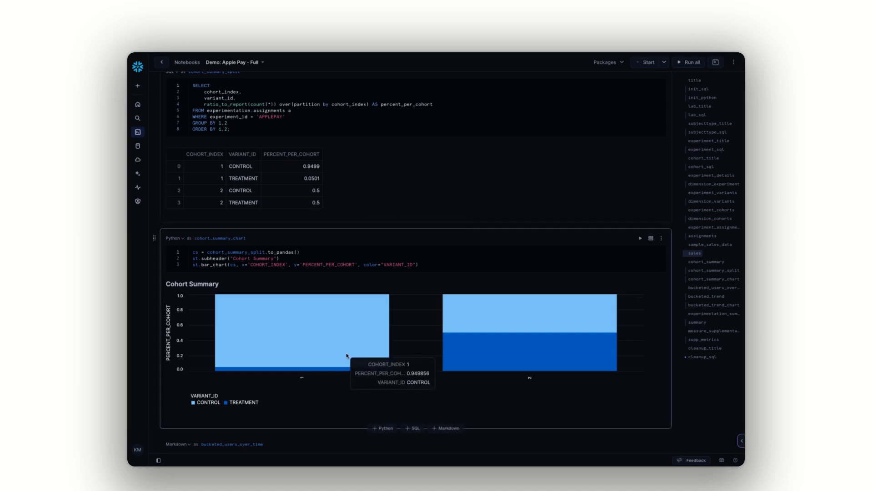
mouse_move(521, 356)
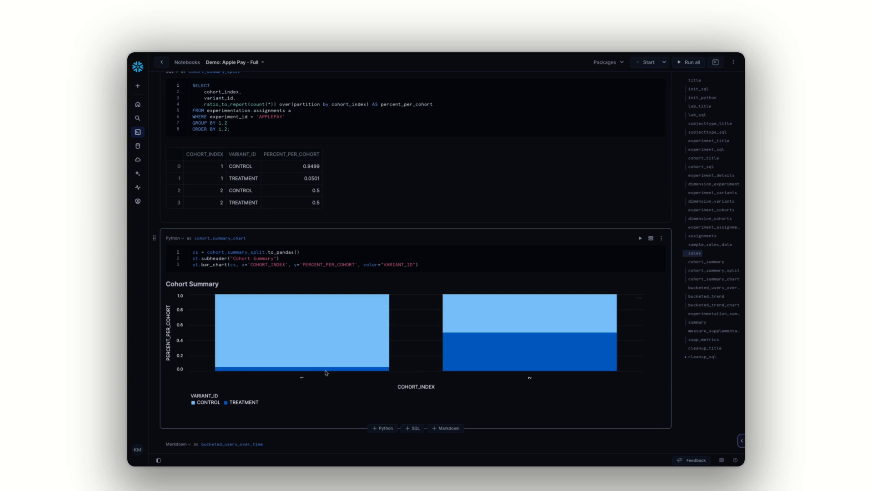
mouse_move(329, 370)
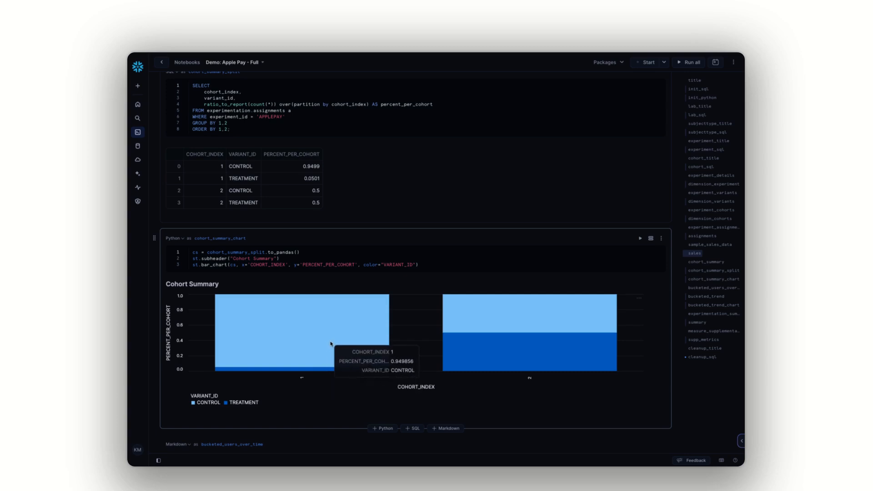
Examine the Bucketed users over time section, reading its query, the daily results per variant and the line chart
mouse_move(515, 323)
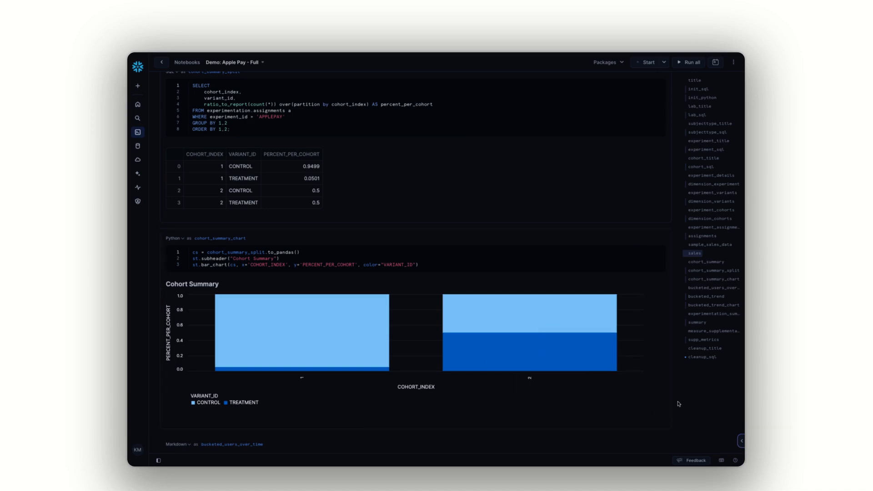
scroll(627, 390, "down", 10)
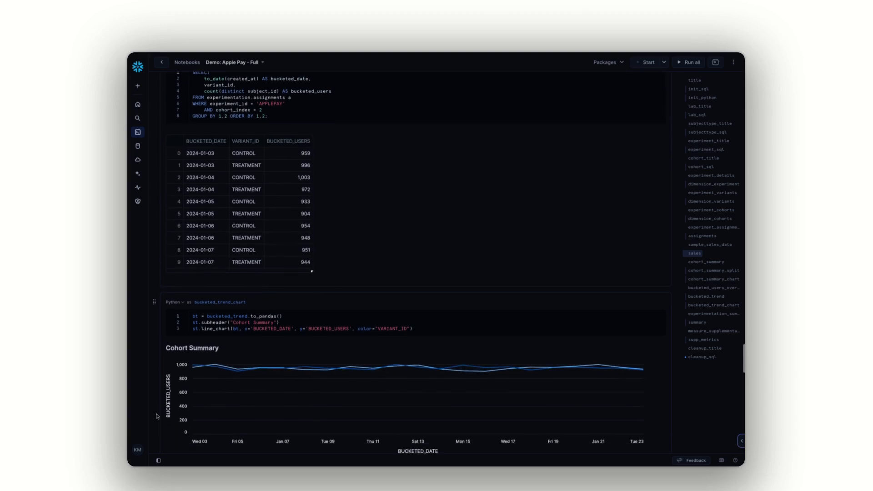
scroll(157, 416, "up", 2)
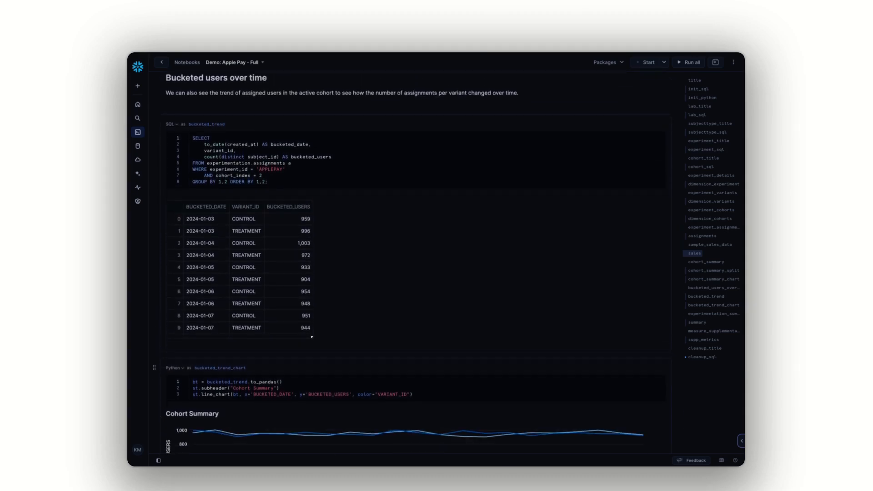
scroll(157, 418, "down", 3)
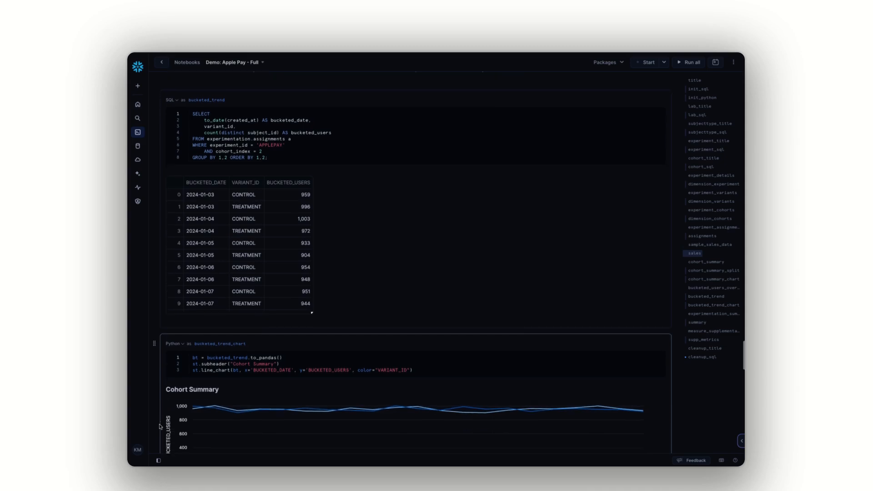
scroll(158, 427, "down", 4)
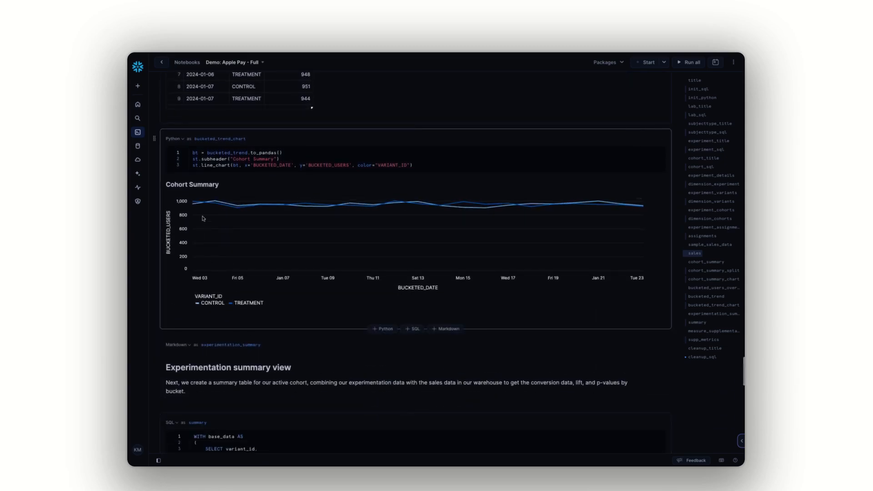
scroll(220, 229, "up", 1)
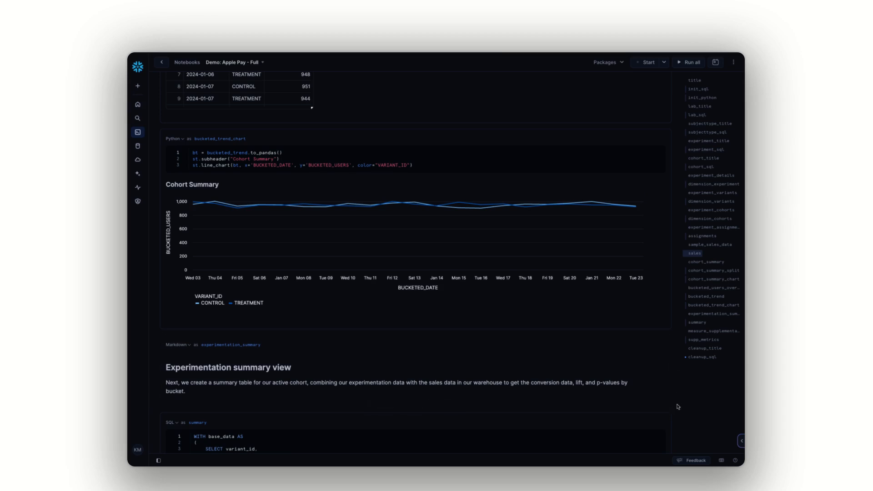
Read the Experimentation summary view query and its conversion rate, p-value and lift results for control and treatment
scroll(678, 415, "down", 1)
scroll(678, 415, "down", 6)
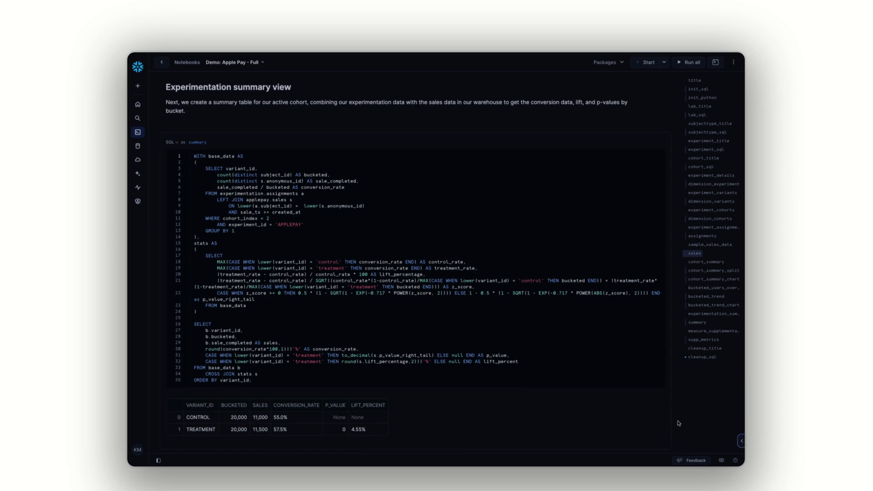
scroll(676, 424, "down", 1)
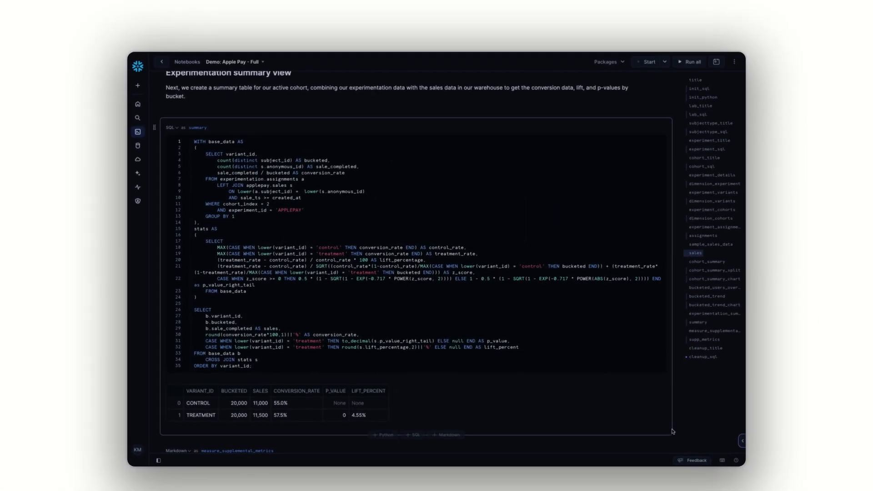
Examine the Measure supplemental metrics query and highlight the percent per cohort and total revenue results for both variants
scroll(691, 434, "down", 7)
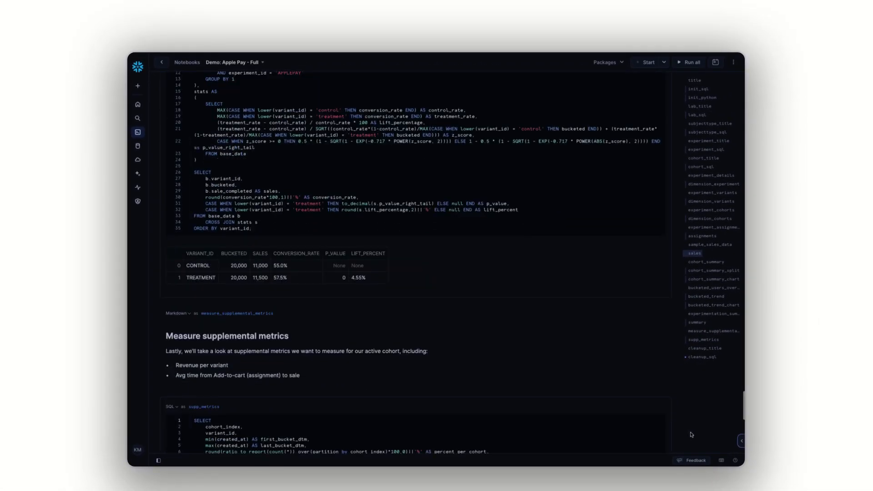
scroll(691, 435, "down", 1)
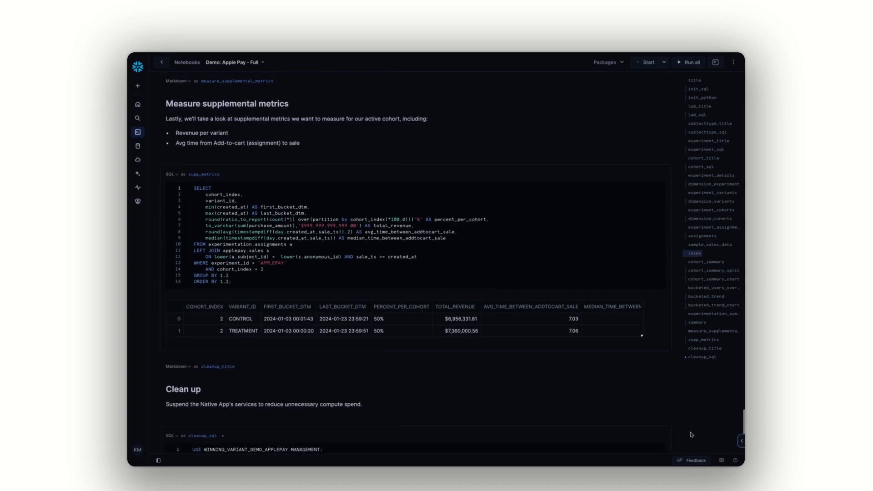
scroll(691, 435, "up", 1)
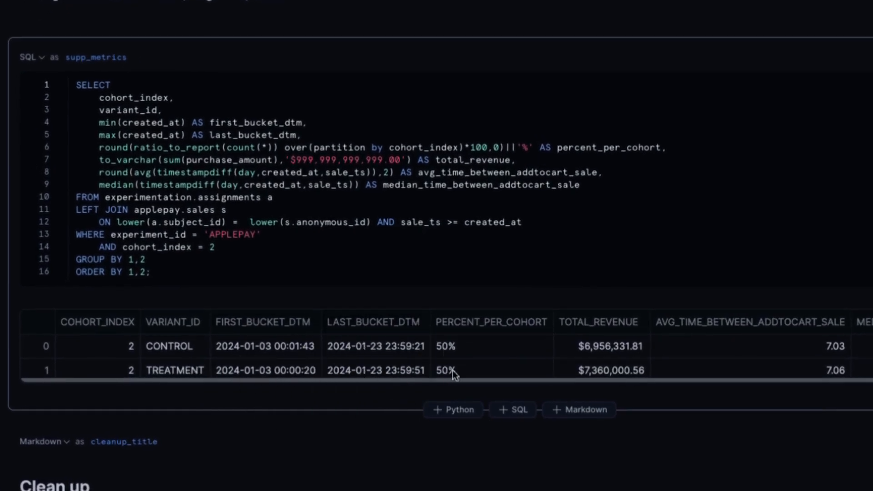
scroll(467, 368, "right", 3)
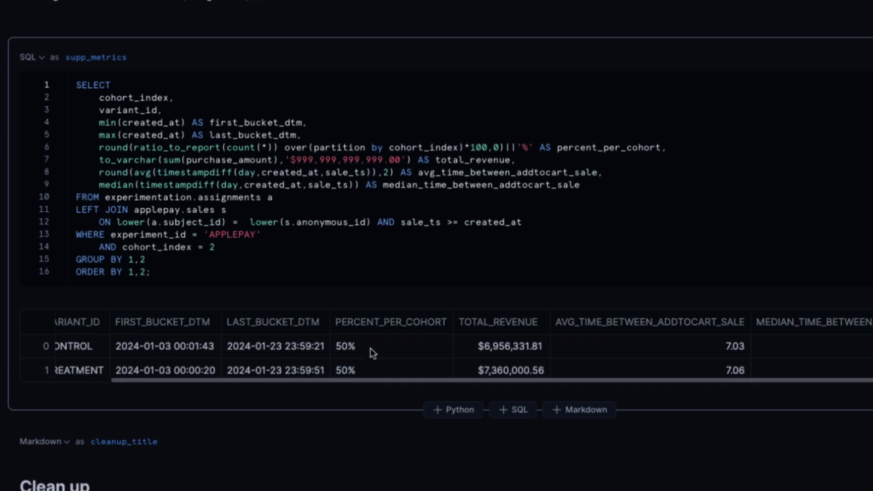
left_click(378, 370)
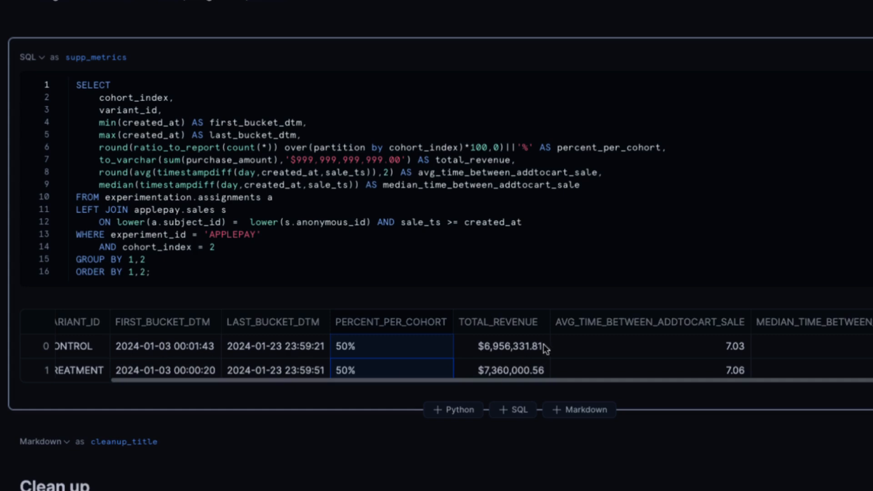
left_click(513, 373)
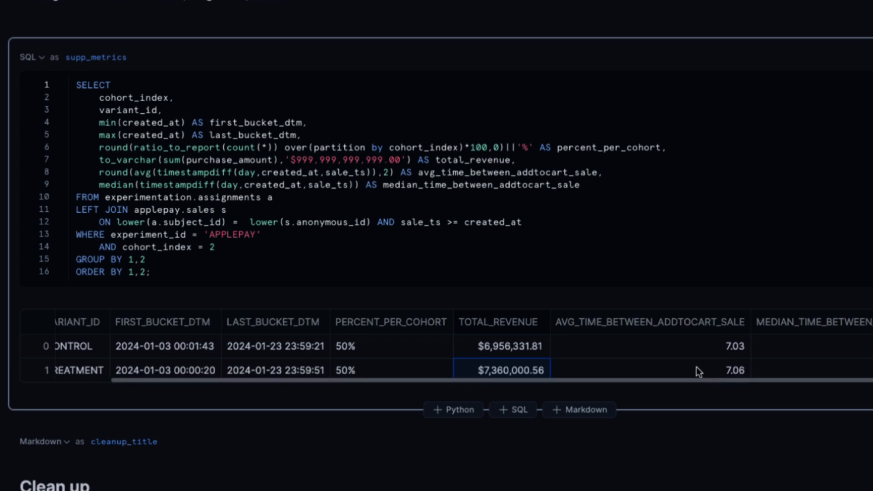
Compare the average add-to-cart-to-sale time of control and treatment, and highlight the treatment variant's total revenue
left_click(683, 370)
left_click(693, 350)
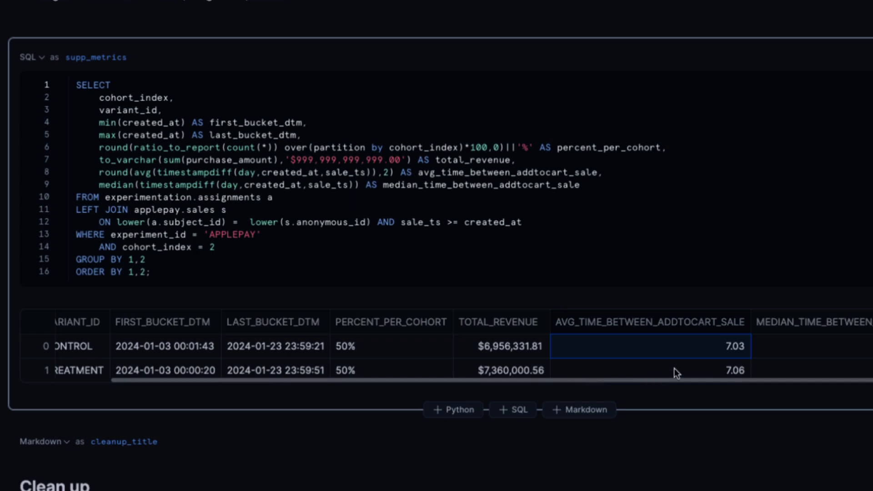
left_click(648, 369)
left_click(672, 354)
left_click(670, 370)
left_click(664, 351)
left_click_drag(631, 375, 634, 351)
scroll(648, 358, "left", 3)
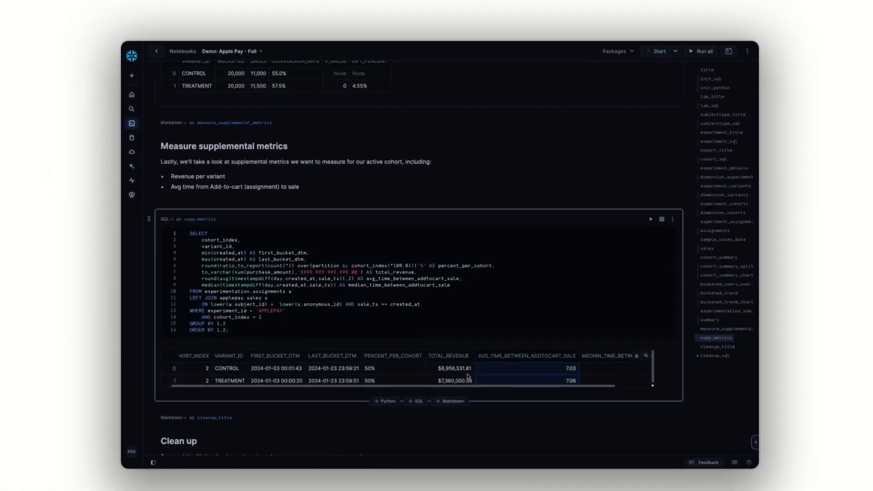
left_click(616, 368)
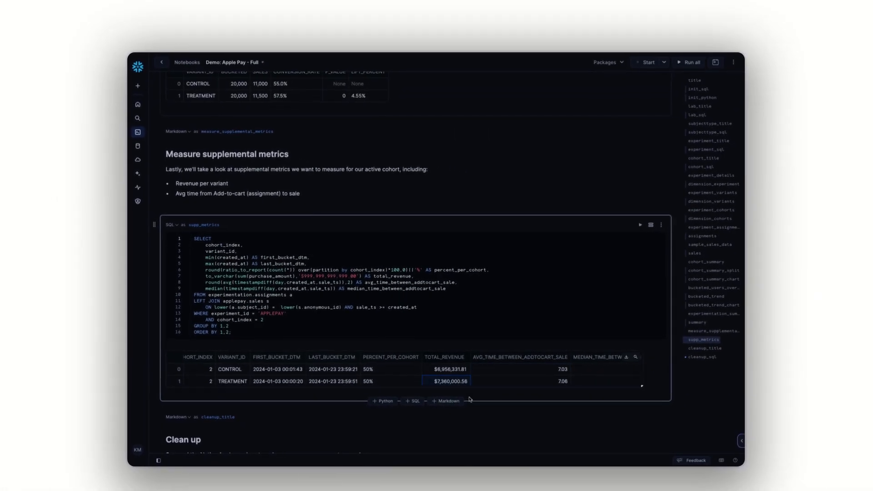